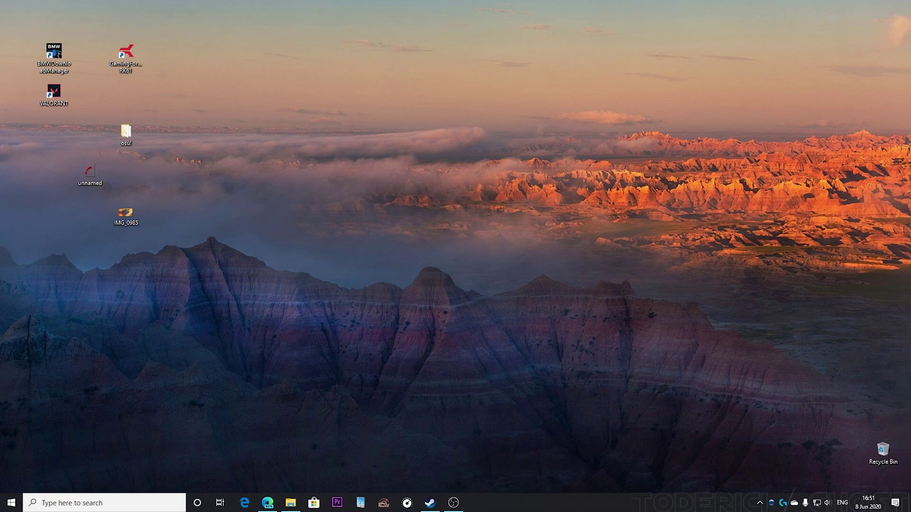
Switch to the maximised OBS Studio window showing the Gaming scene preview.
key("alt+Tab")
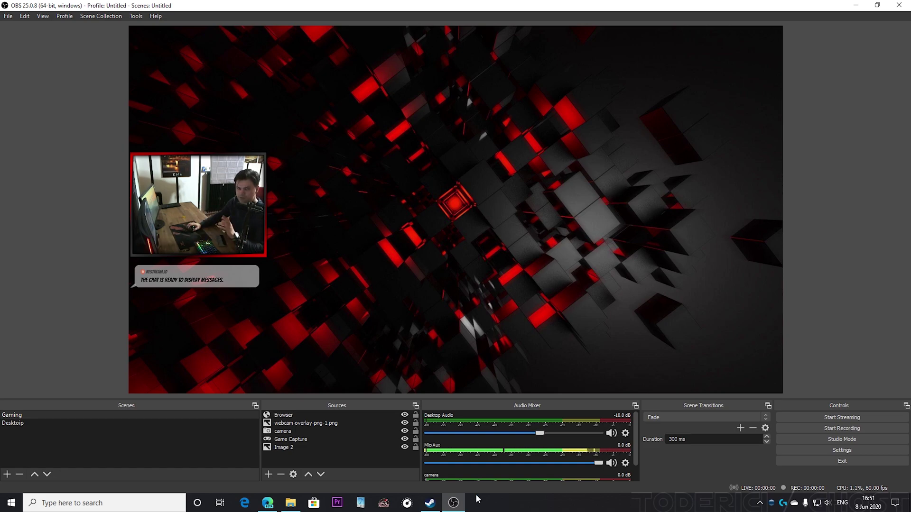
mouse_move(459, 505)
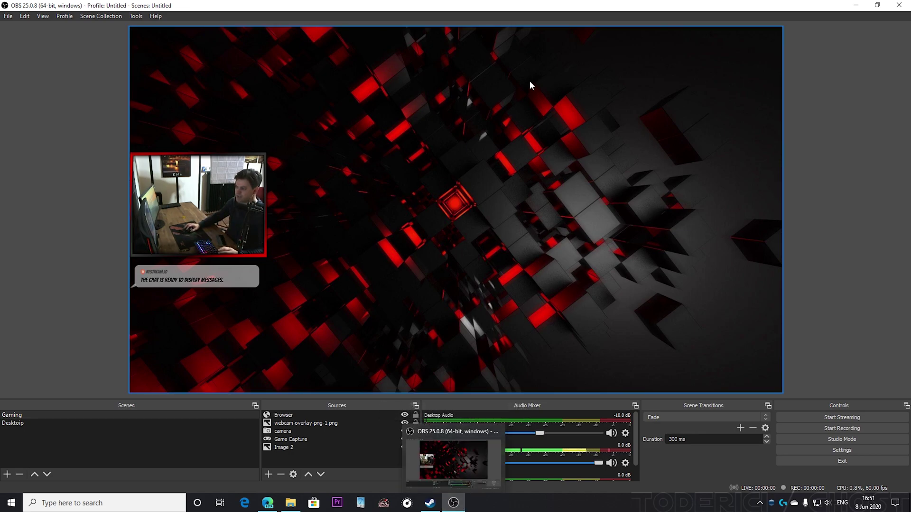
Search 'game' from the desktop and open Game Mode settings to confirm it is Off.
key("super+d")
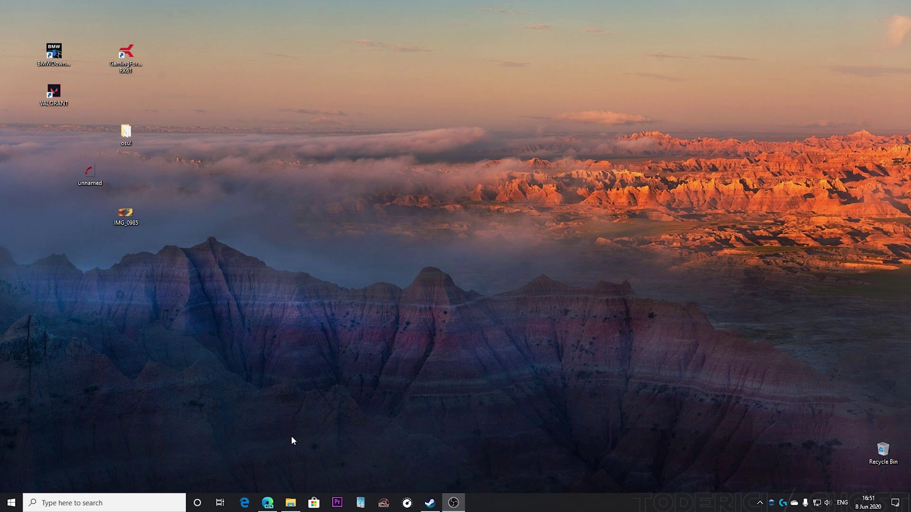
left_click(71, 503)
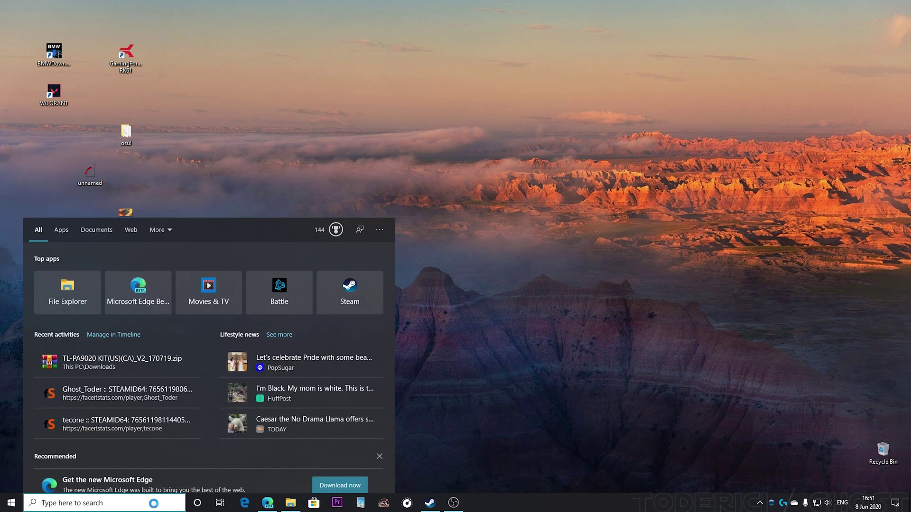
type("game")
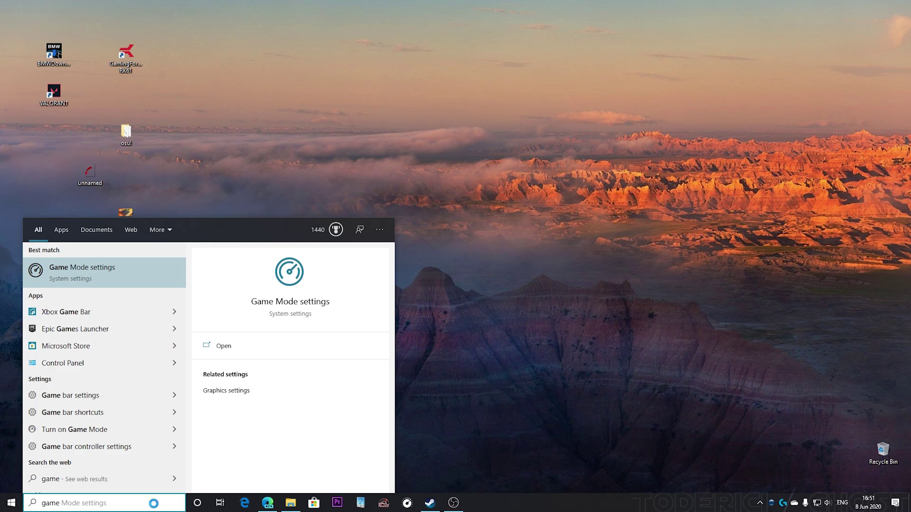
left_click(305, 309)
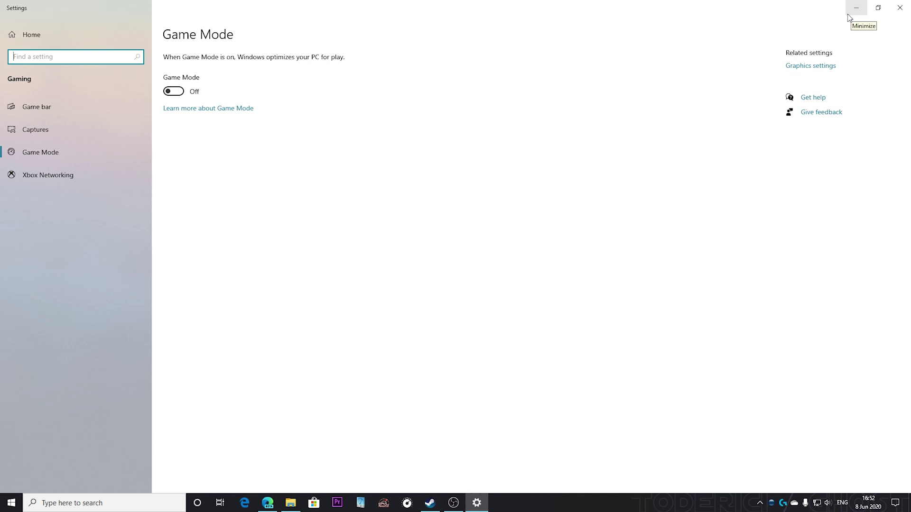
Close Windows Settings, return to OBS, and view the Stream settings with Restream.io - RTMP.
left_click(898, 8)
left_click(453, 503)
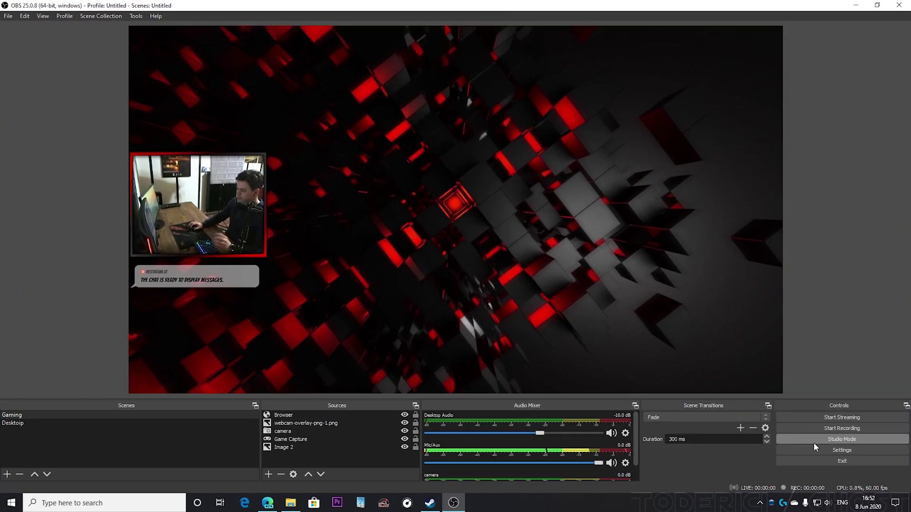
left_click(827, 449)
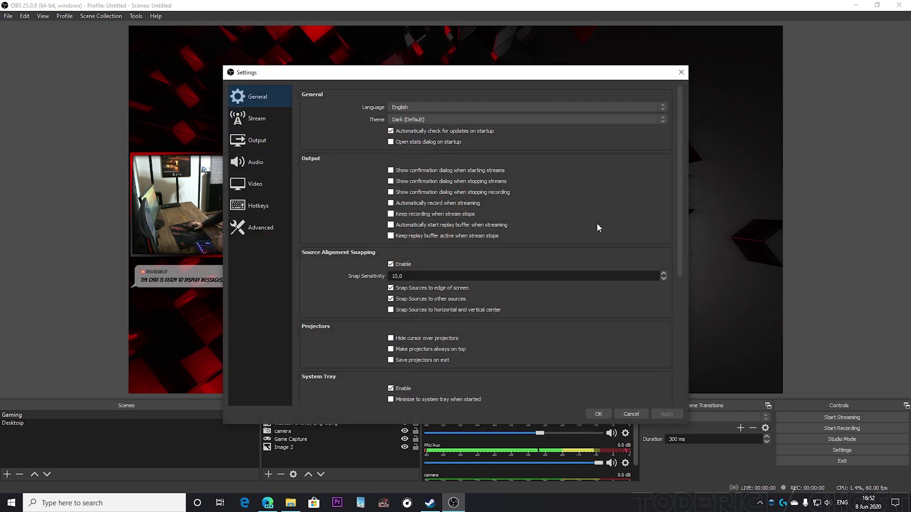
scroll(669, 220, "down", 1)
scroll(669, 219, "up", 1)
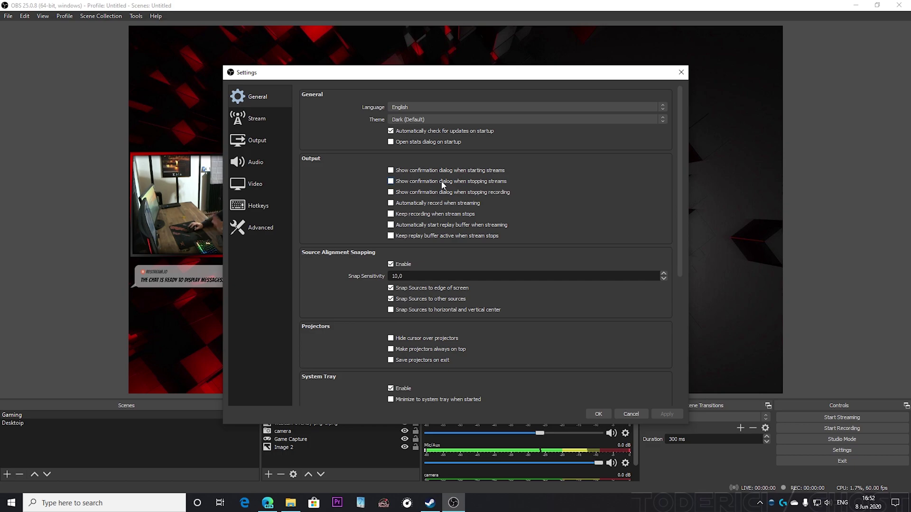
left_click(271, 121)
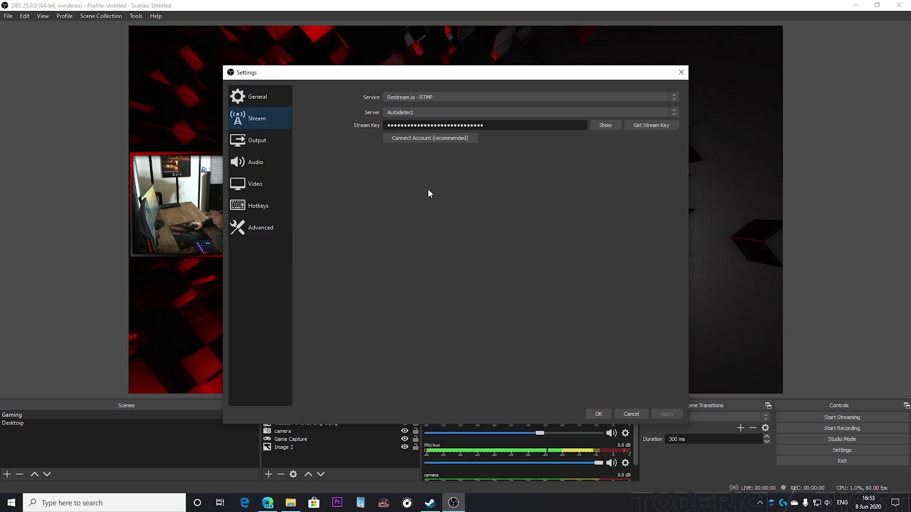
Show the Output settings page and move the Settings dialog up and to the right.
left_click(282, 144)
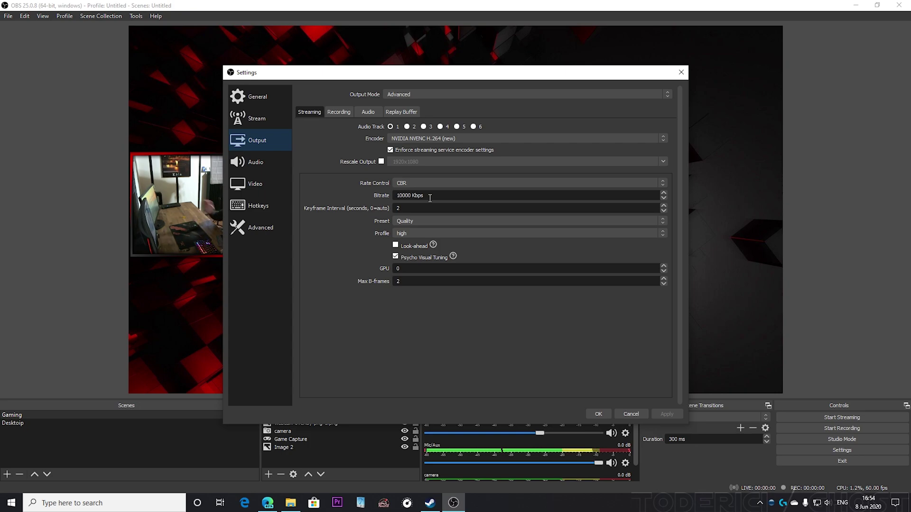
left_click(402, 196)
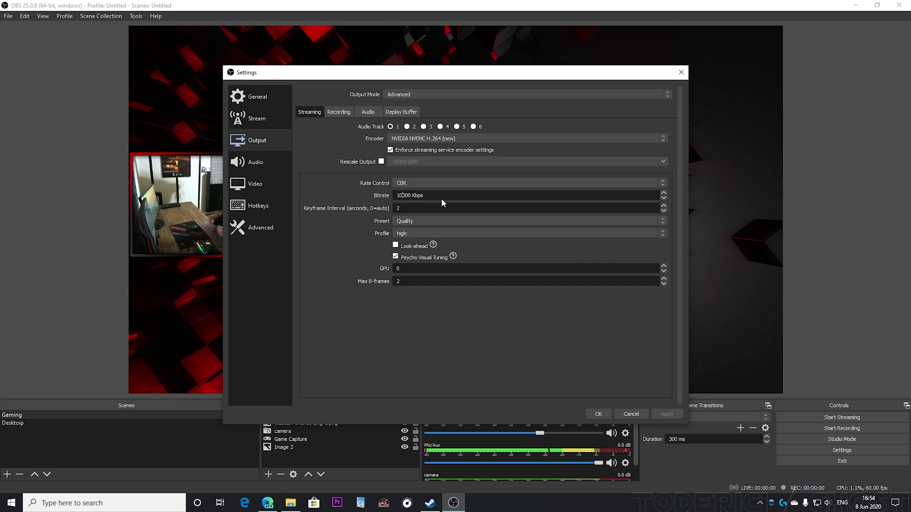
left_click_drag(455, 75, 545, 58)
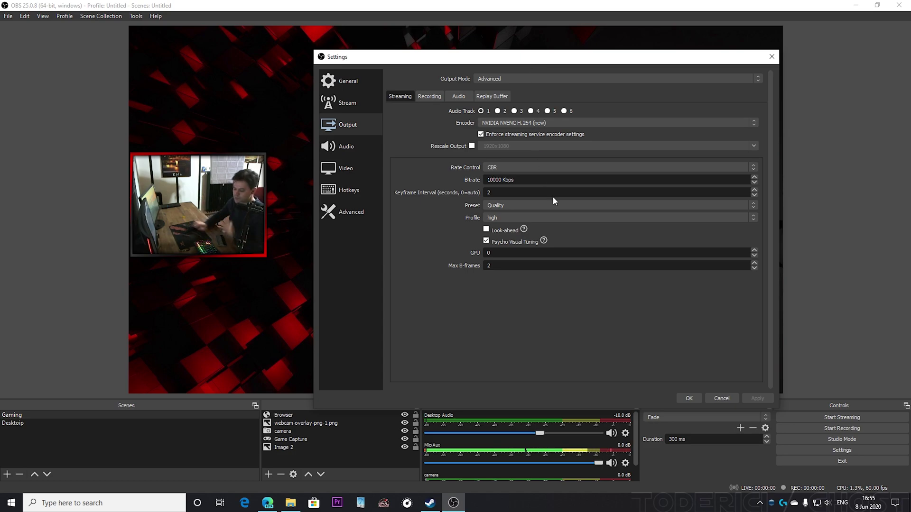
Try bitrates such as 12000 and 6500, then restore the bitrate to 10000 Kbps.
key("BackSpace")
type("2")
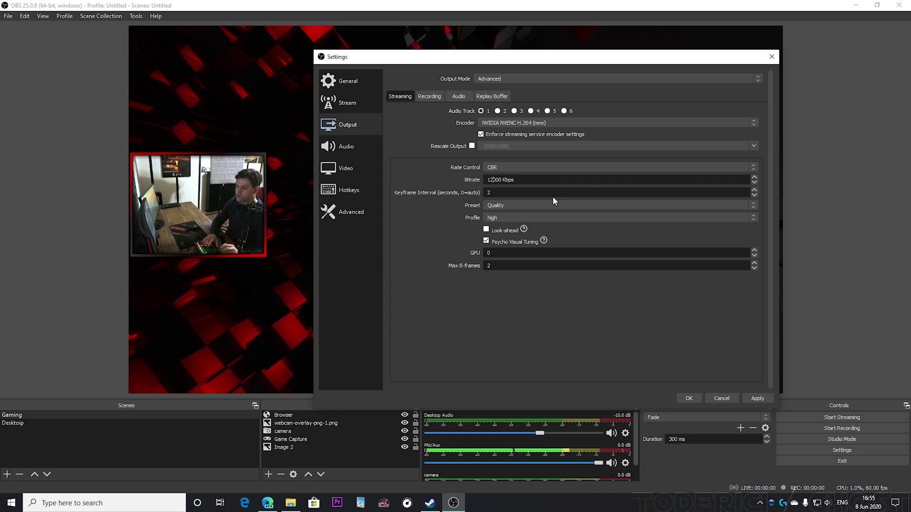
key("BackSpace")
key("BackSpace")
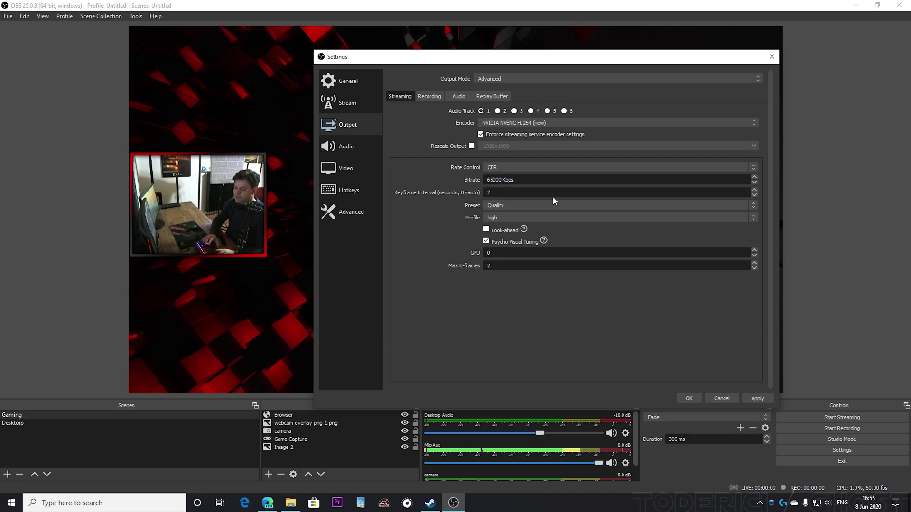
type("6")
key("Delete")
type("5")
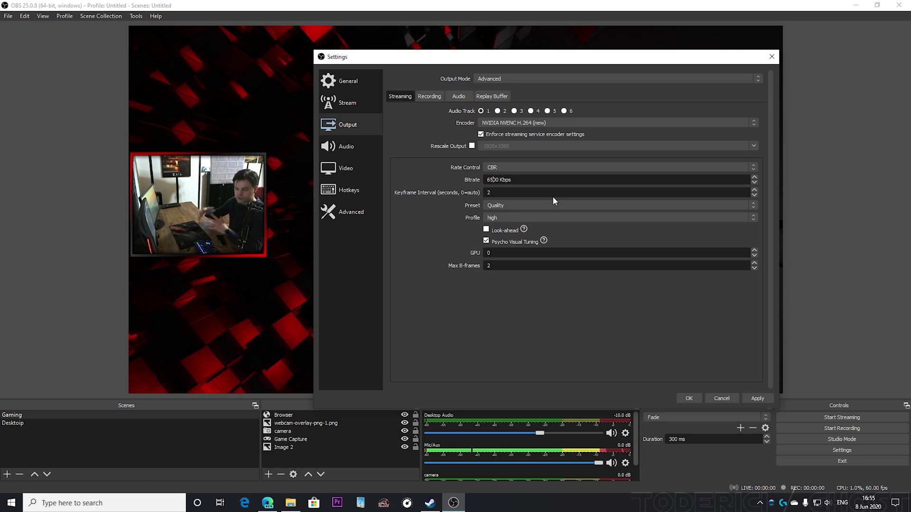
key("BackSpace")
key("BackSpace")
type("100")
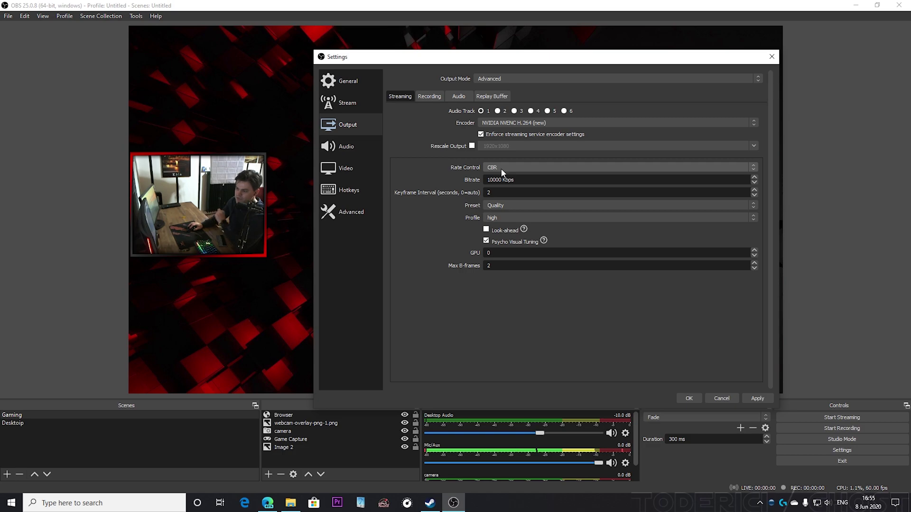
Check that CBR is the rate control, then close the Settings window.
left_click(502, 169)
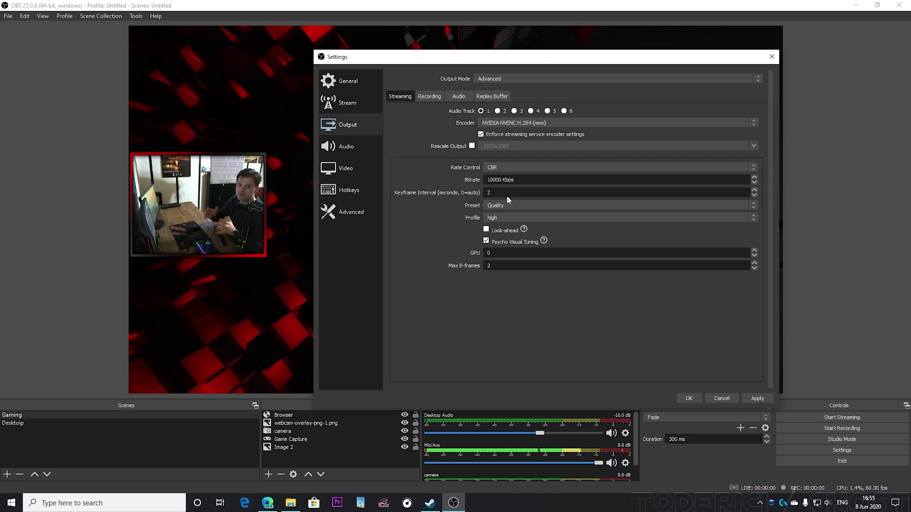
key("Escape")
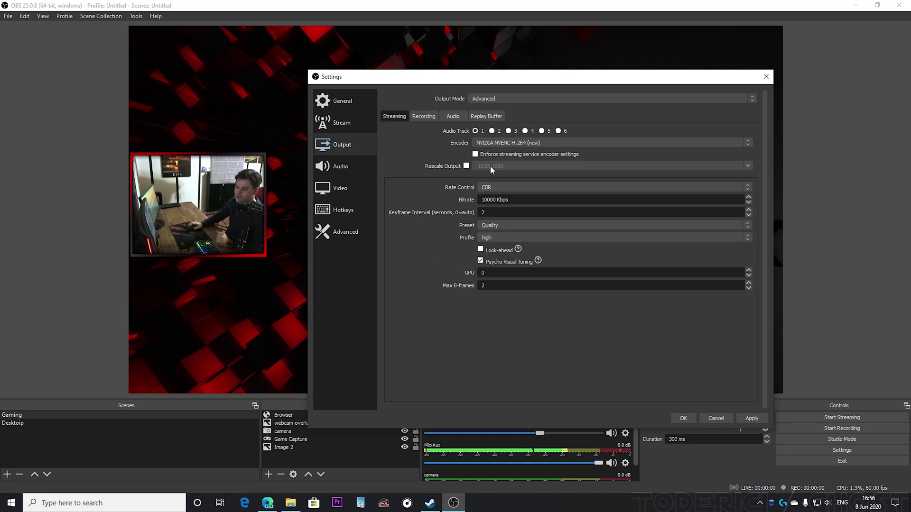
Enforce streaming service encoder settings and, after trying x264, keep NVIDIA NVENC H.264 (new).
left_click(475, 155)
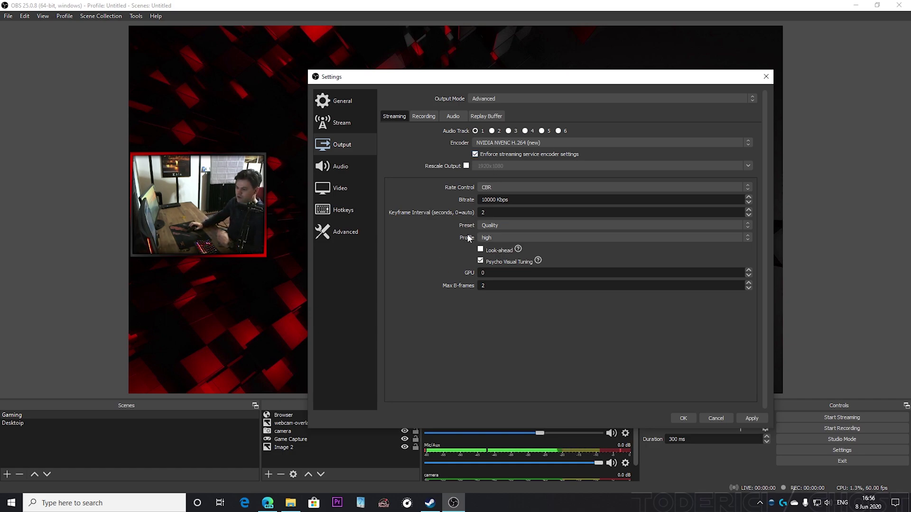
left_click(554, 143)
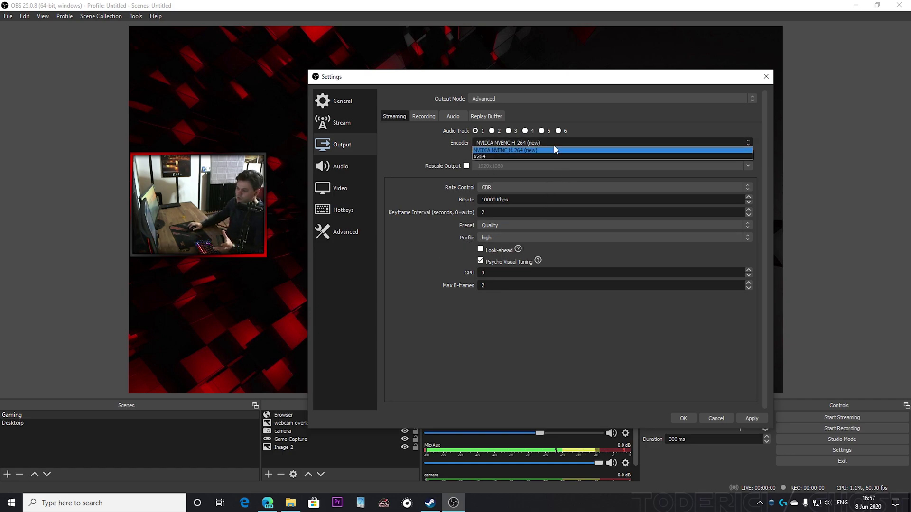
left_click(490, 158)
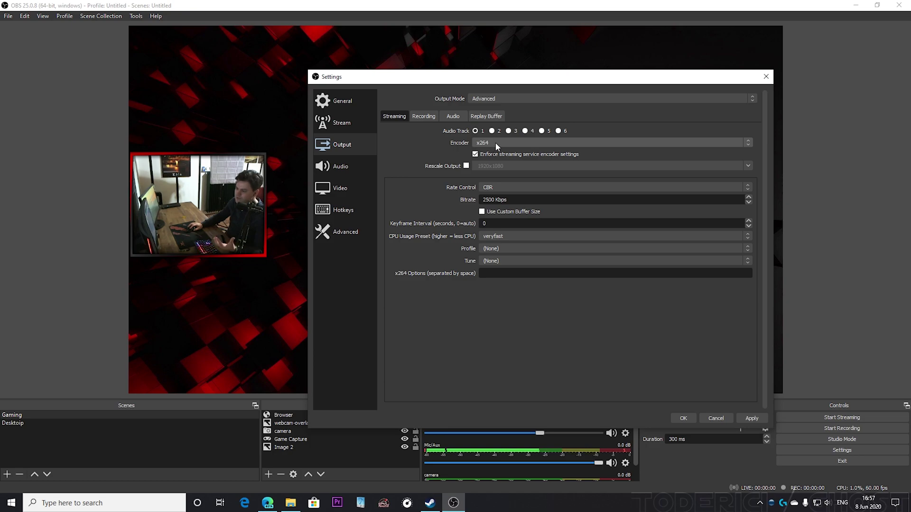
left_click(496, 142)
left_click(499, 149)
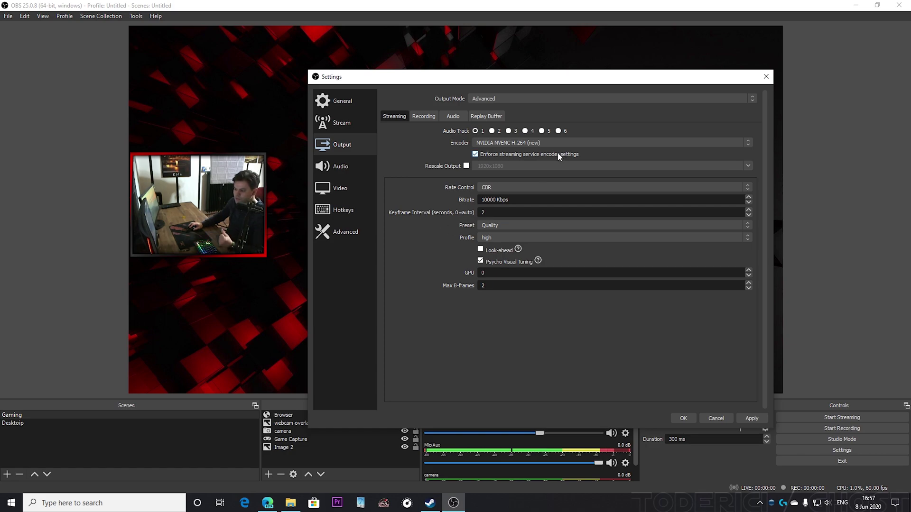
left_click(527, 142)
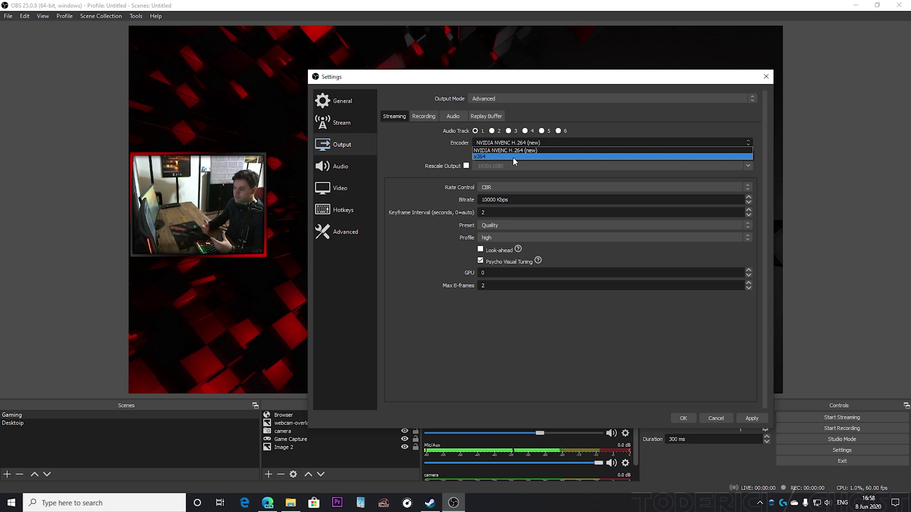
left_click(517, 150)
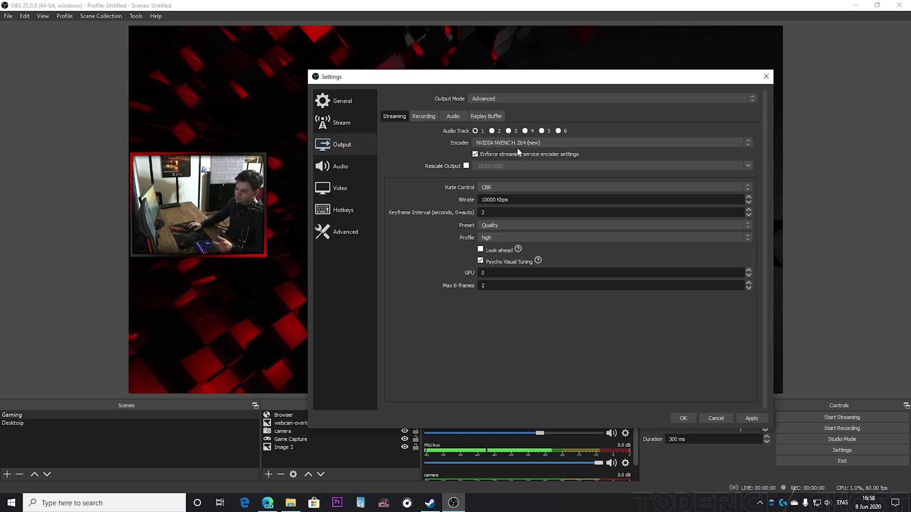
Keep the Quality preset and high profile, select the Max B-frames value, then view Audio settings.
left_click(497, 225)
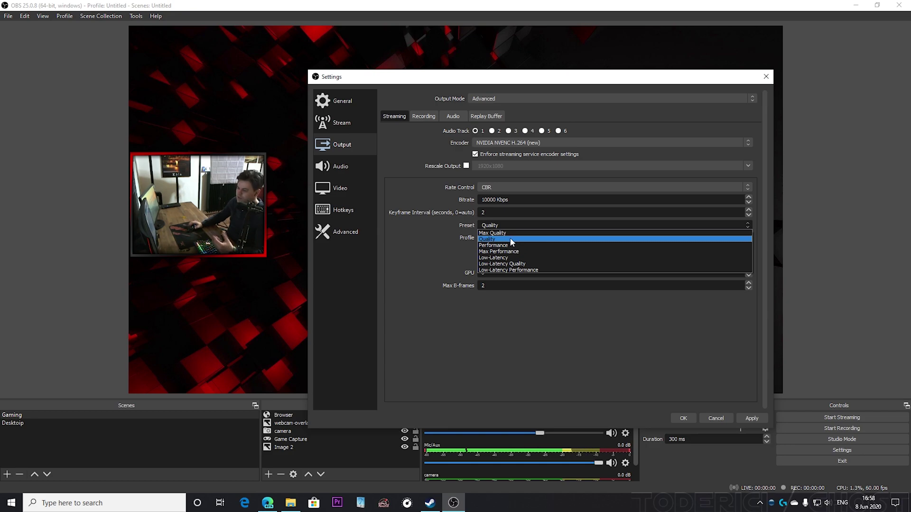
left_click(445, 238)
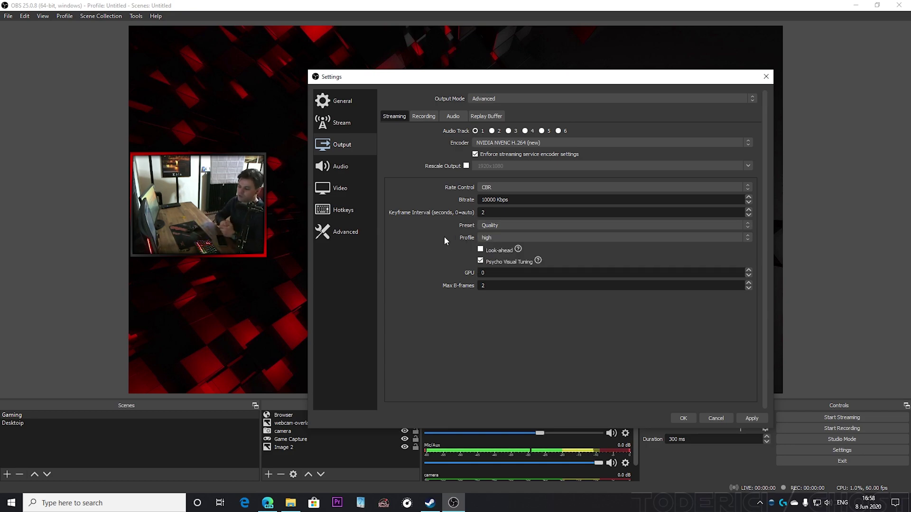
left_click(510, 238)
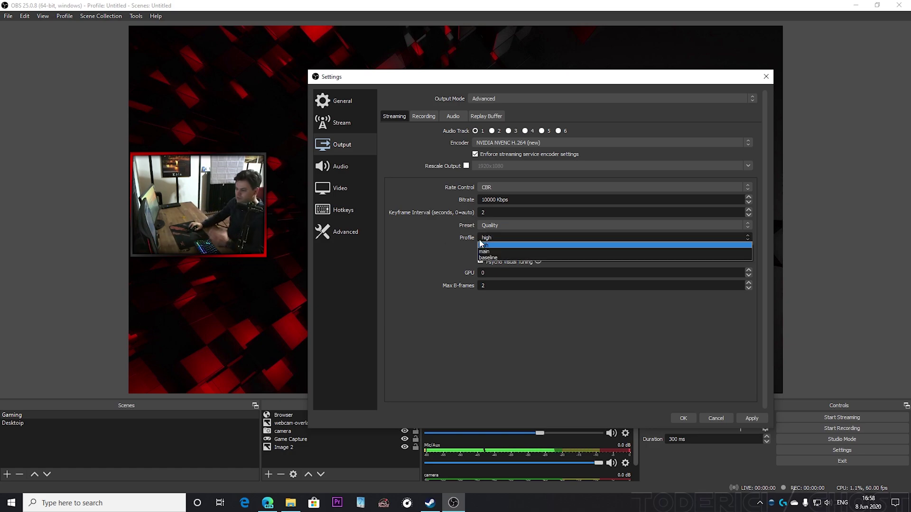
left_click(509, 245)
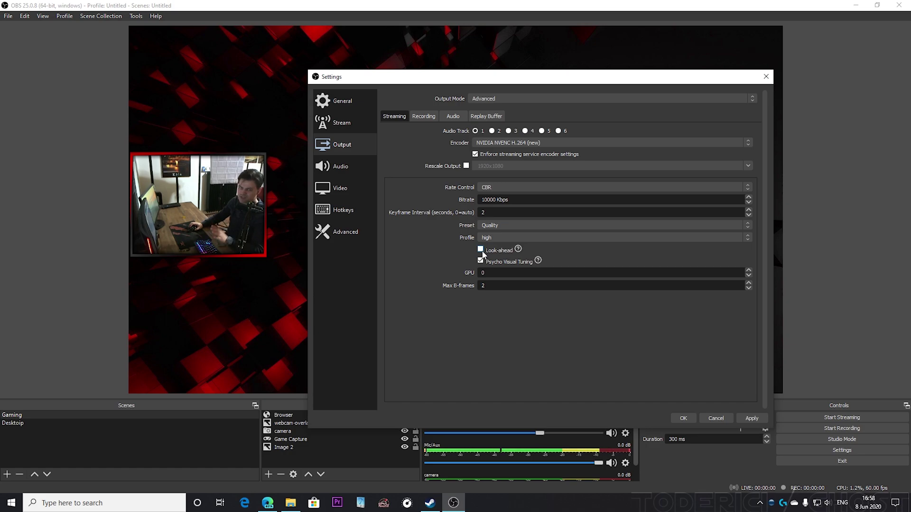
mouse_move(509, 254)
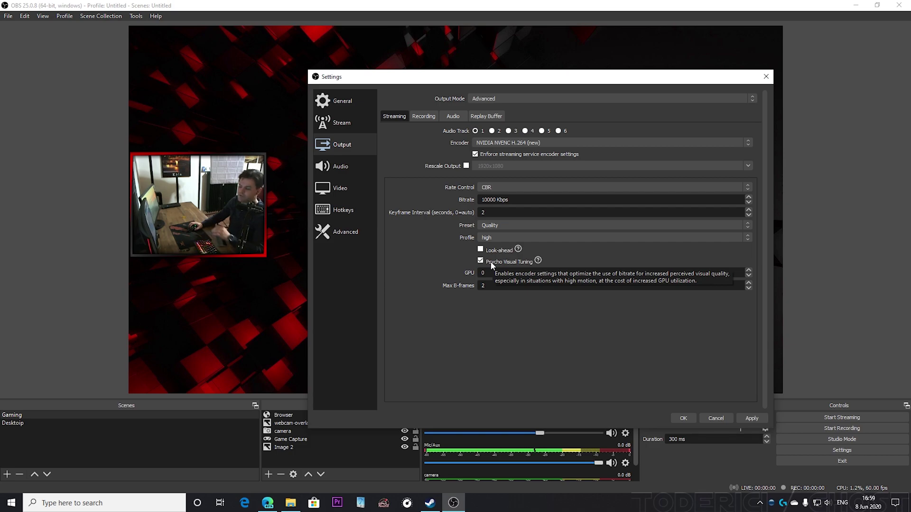
double_click(492, 285)
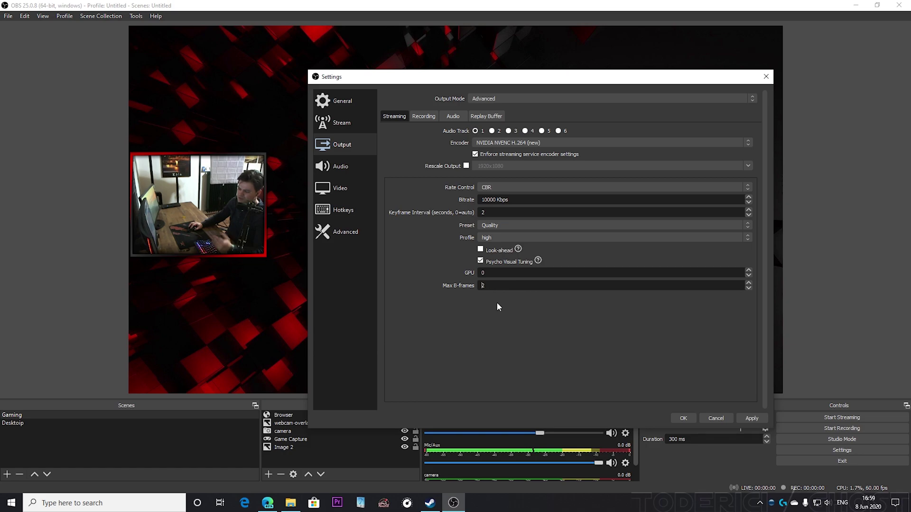
left_click(357, 169)
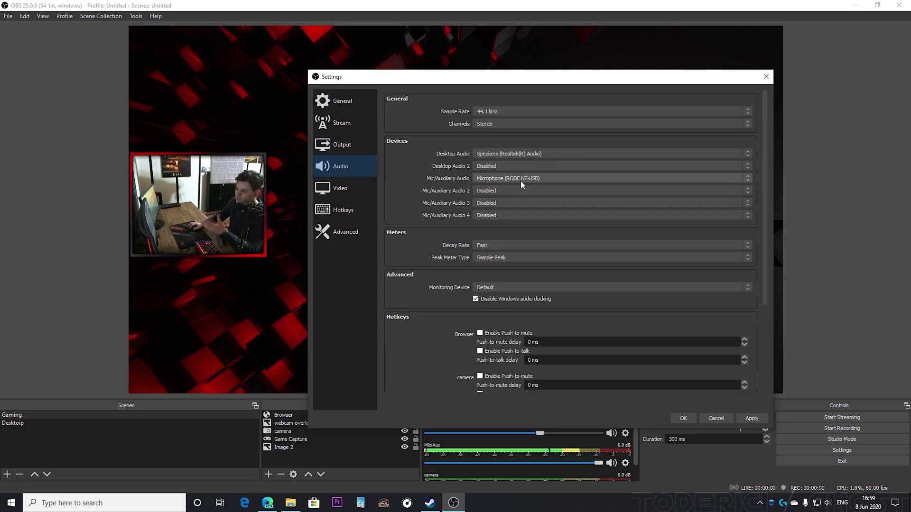
left_click(358, 195)
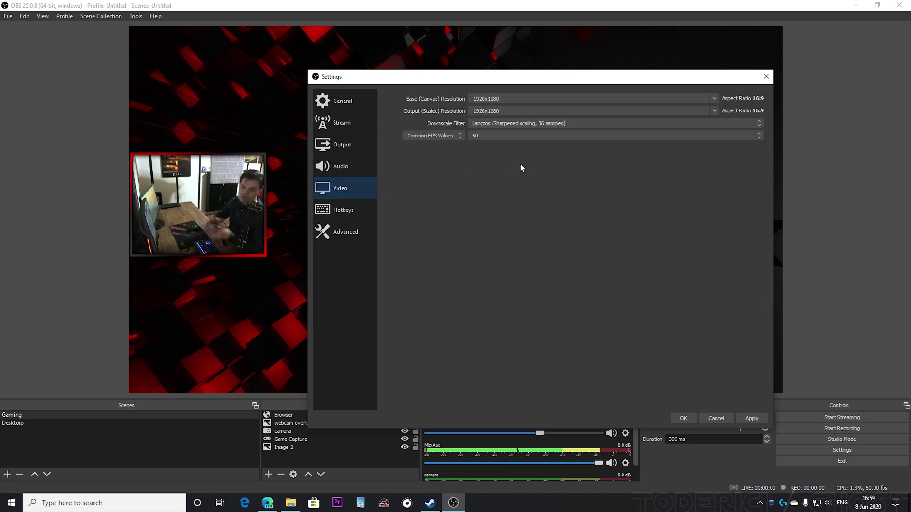
left_click(714, 111)
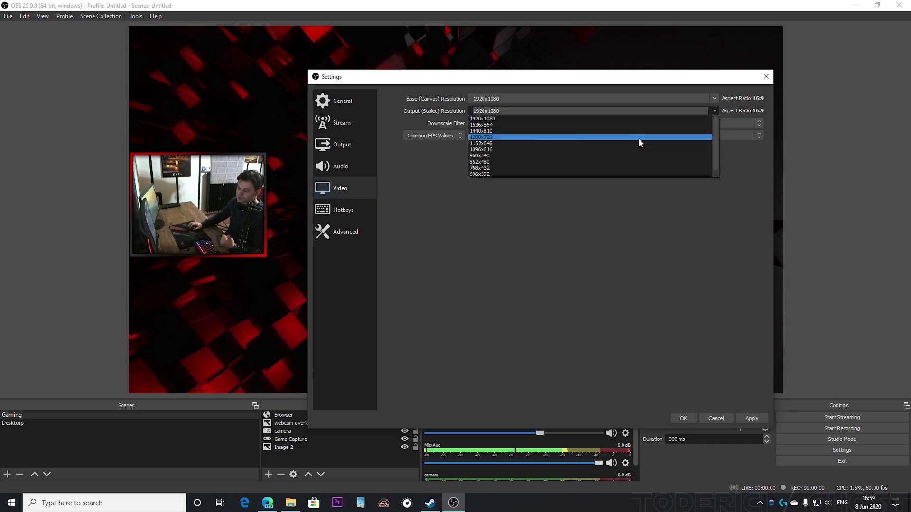
left_click(733, 161)
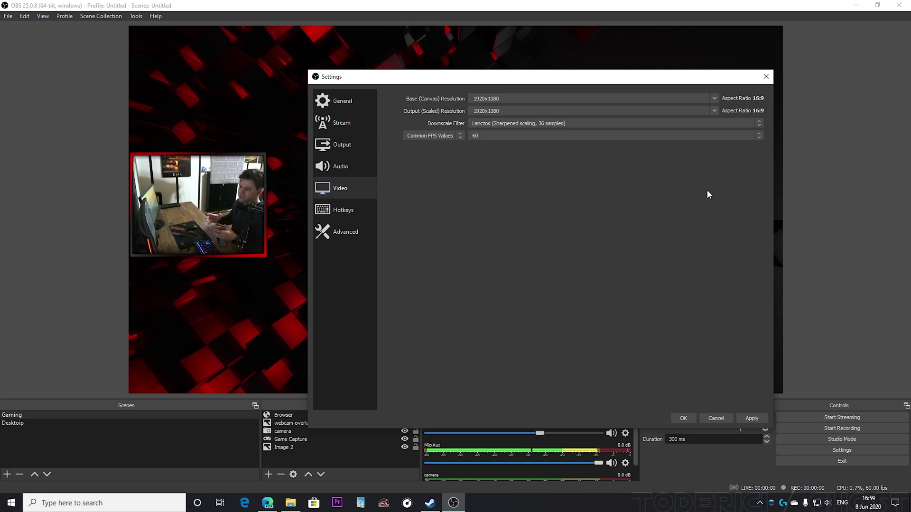
left_click(757, 125)
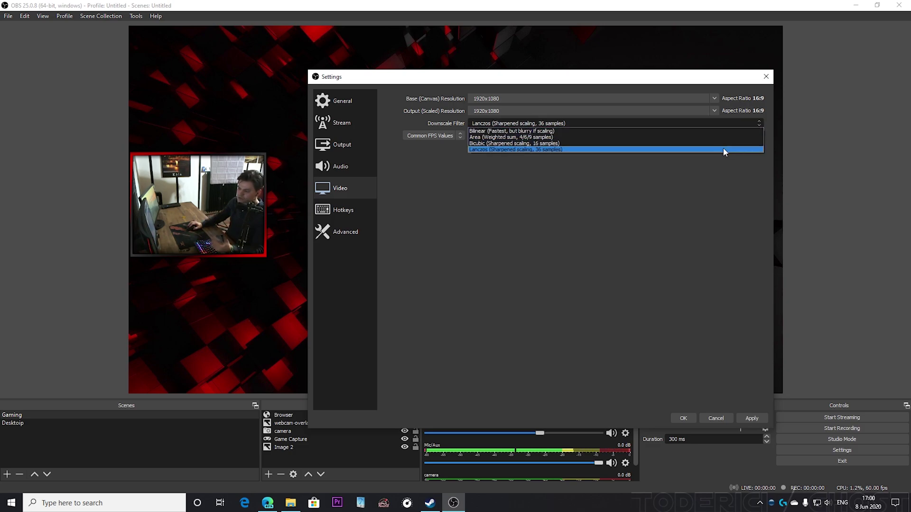
left_click(724, 149)
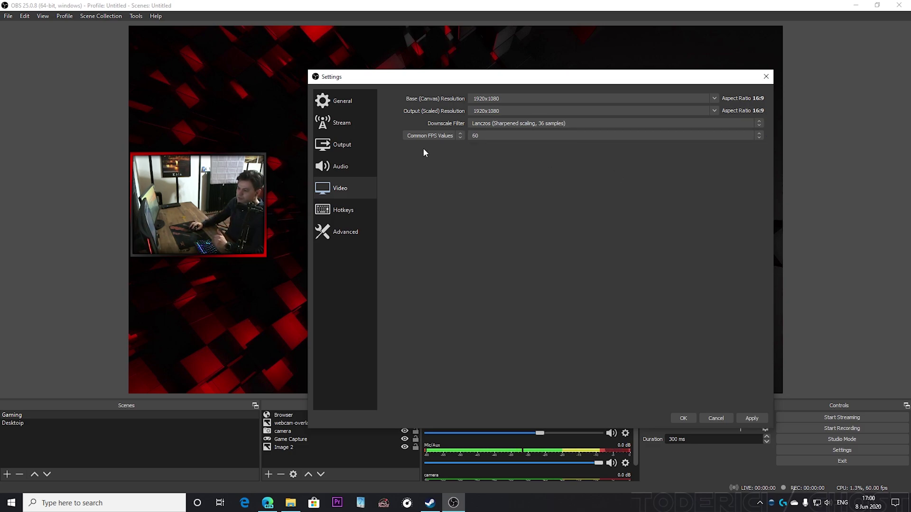
left_click(551, 135)
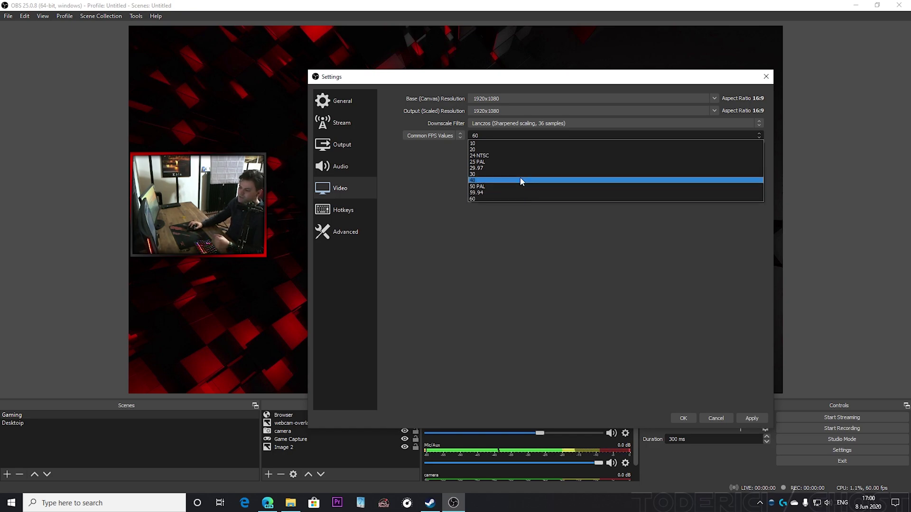
left_click(540, 216)
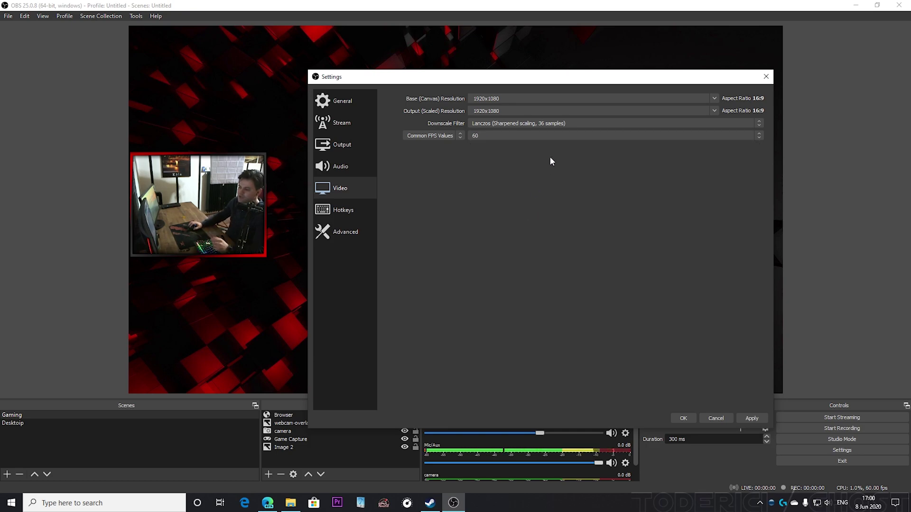
left_click(558, 135)
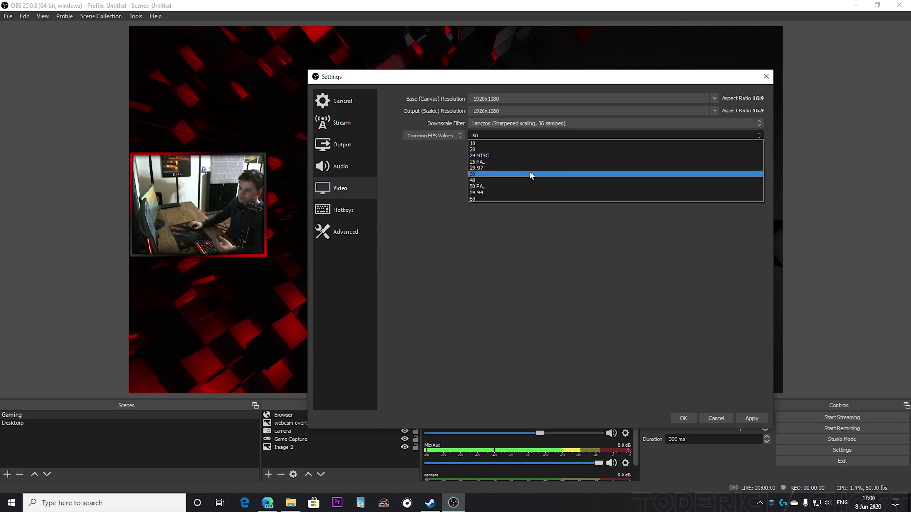
left_click(518, 199)
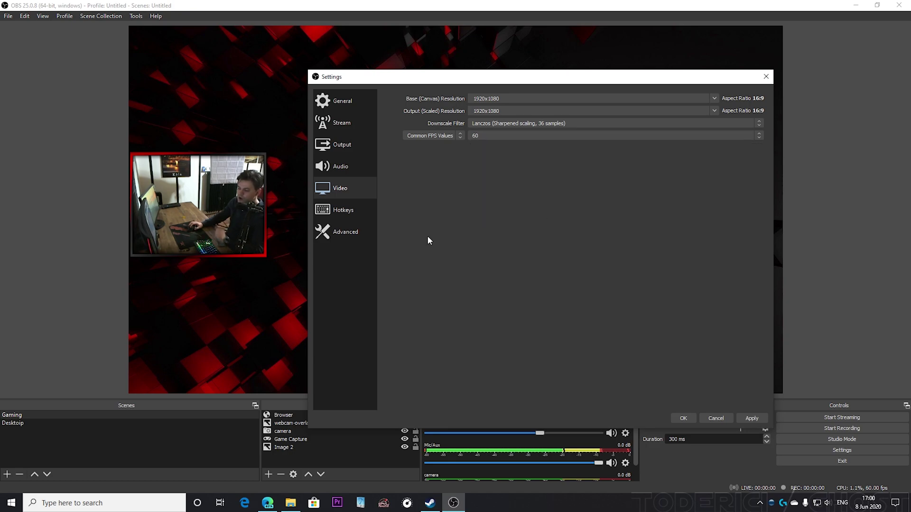
On the Advanced page, review color options, keeping color space 601 and color range Partial.
left_click(358, 234)
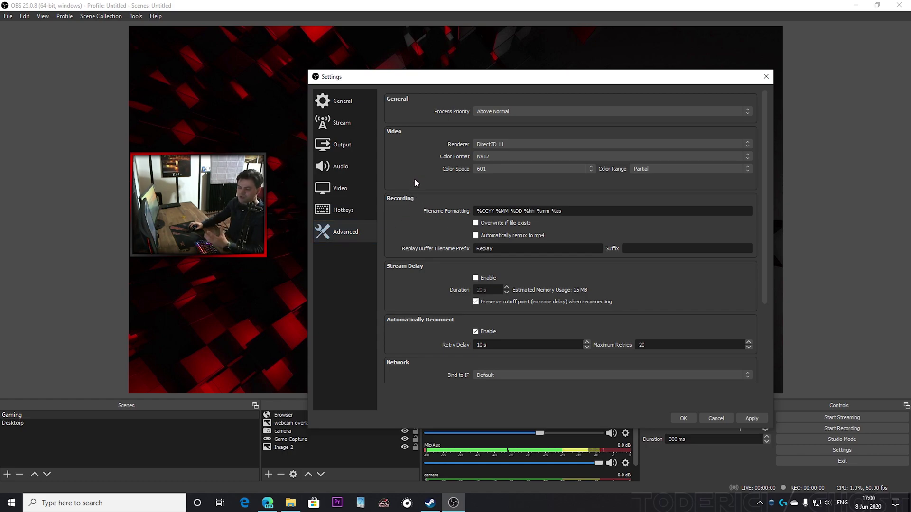
left_click(559, 169)
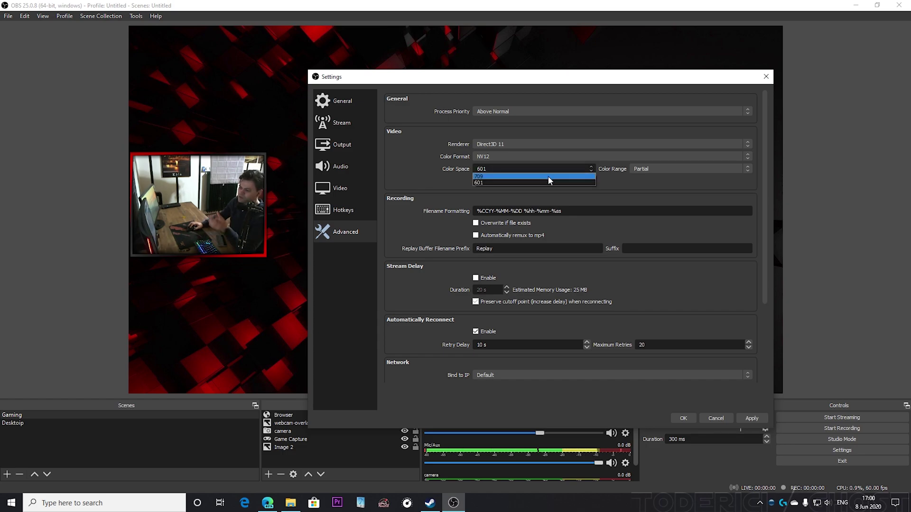
left_click(670, 169)
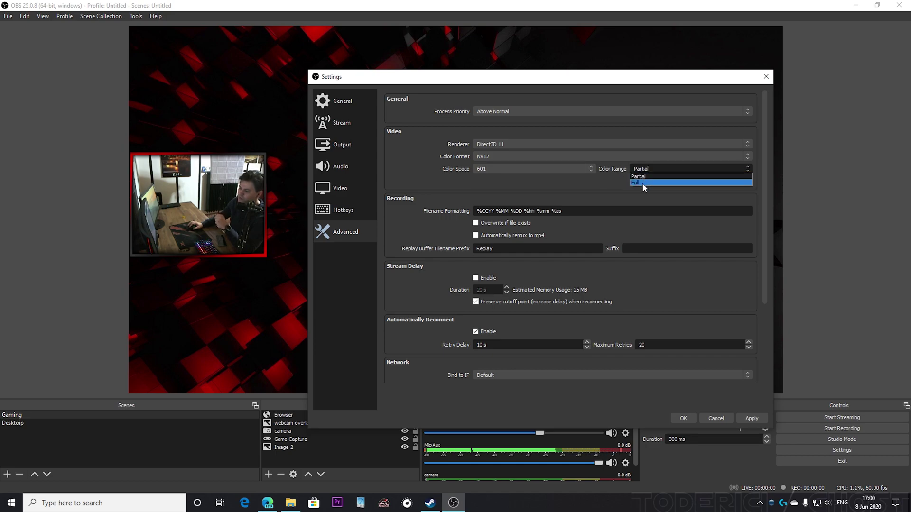
left_click(666, 174)
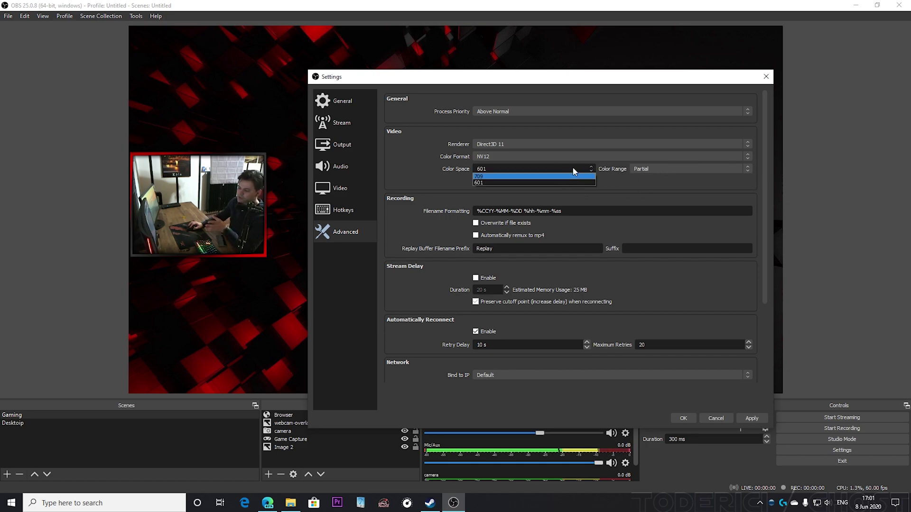
left_click(678, 173)
left_click(558, 184)
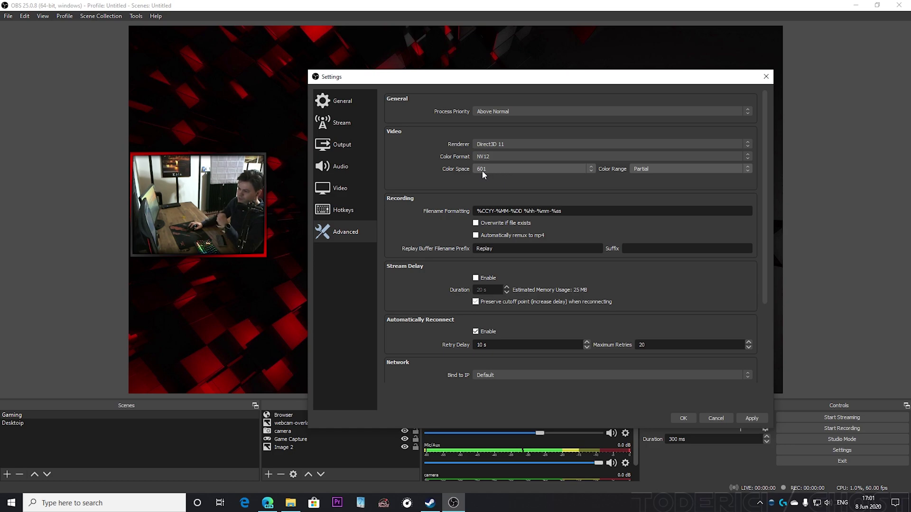
Keep color range Partial and set process priority to Normal.
left_click(663, 173)
left_click(572, 192)
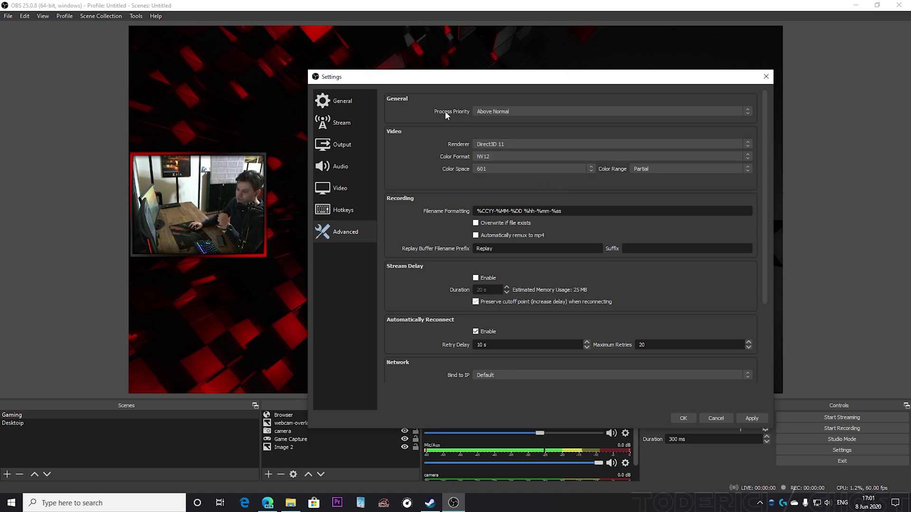
left_click(521, 113)
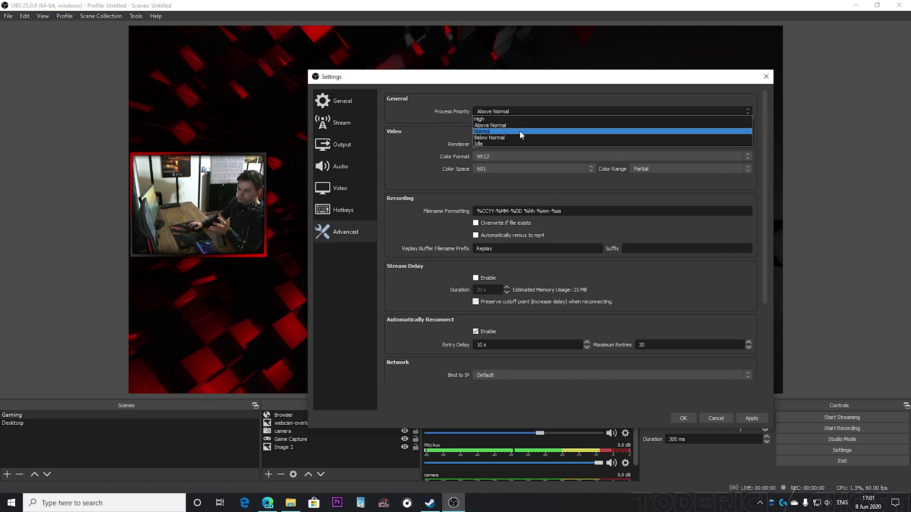
left_click(517, 132)
left_click(528, 112)
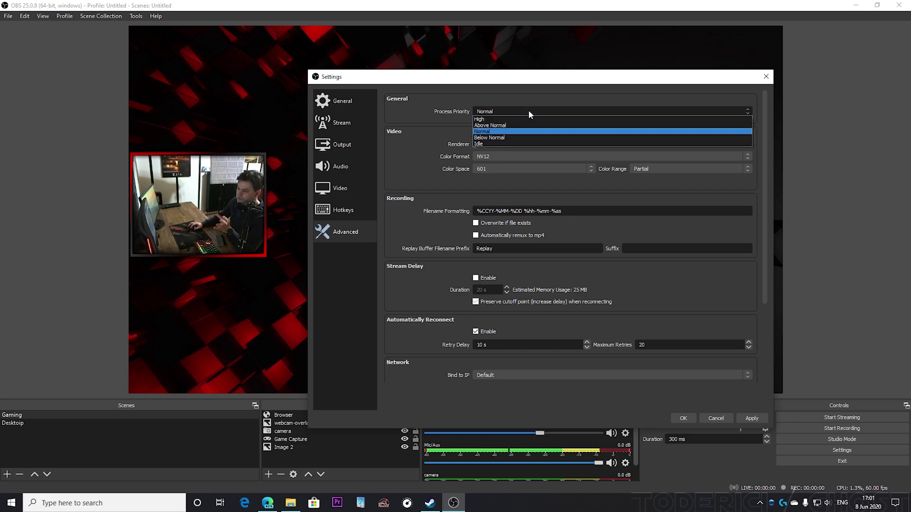
left_click(509, 133)
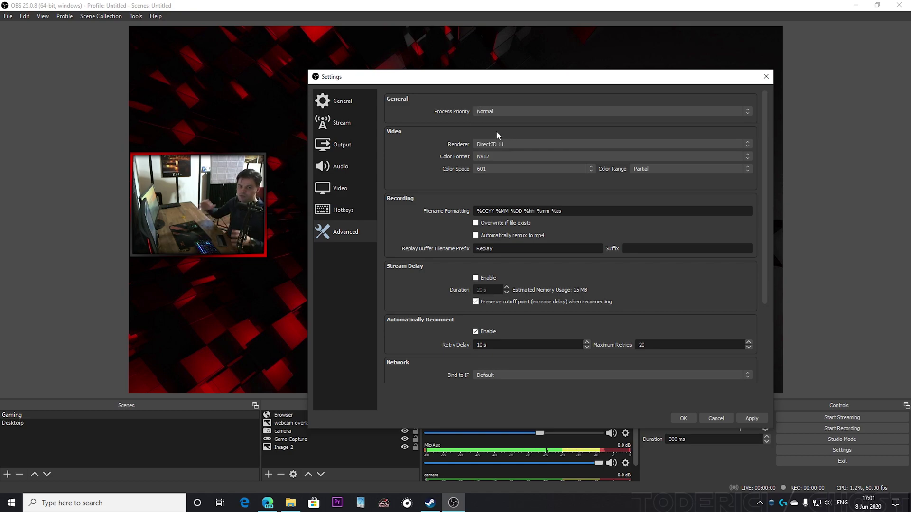
left_click(515, 113)
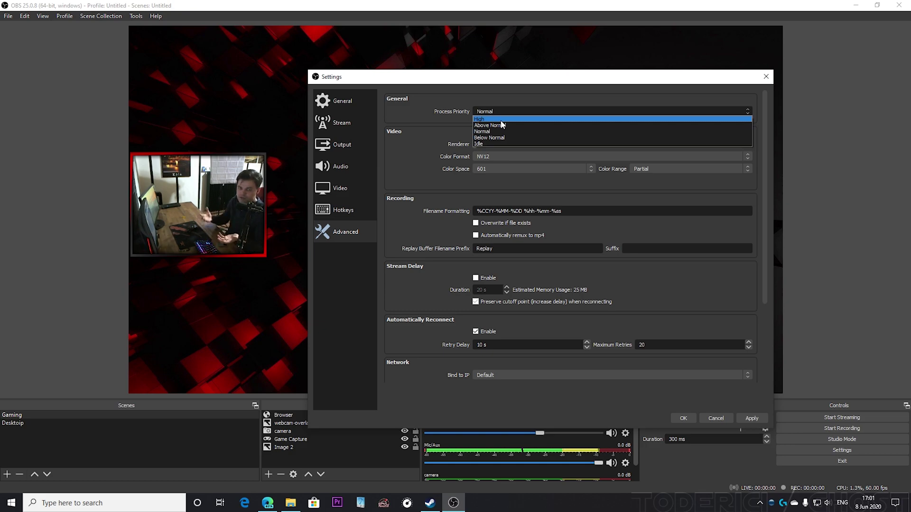
left_click(457, 132)
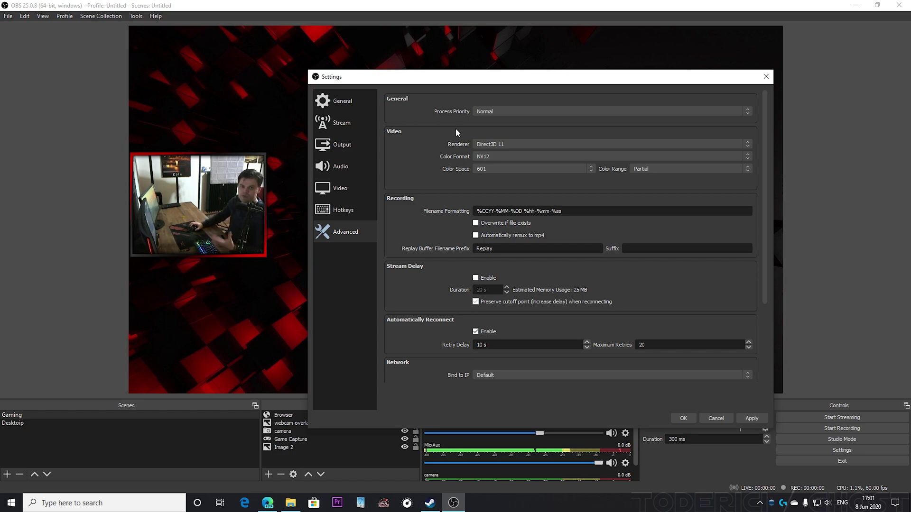
left_click(506, 111)
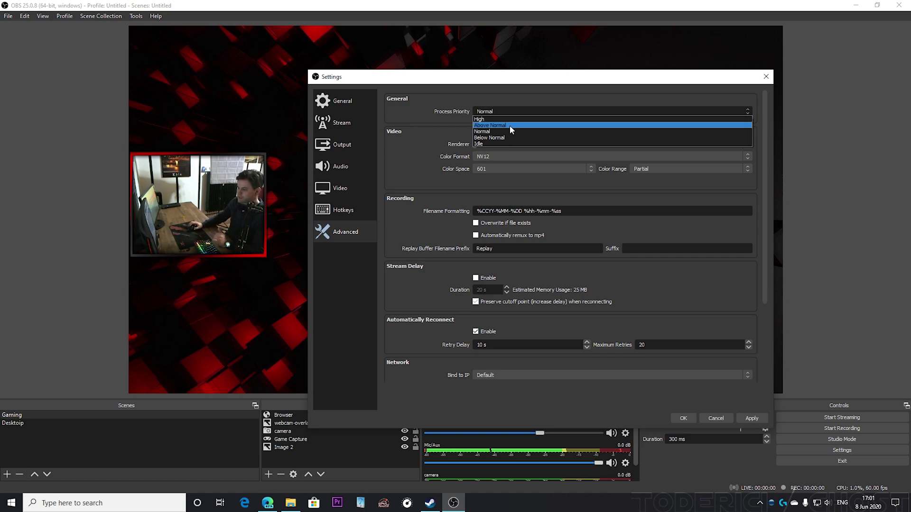
left_click(457, 172)
Save and close Settings, then open the Browser source's Properties.
scroll(440, 178, "down", 4)
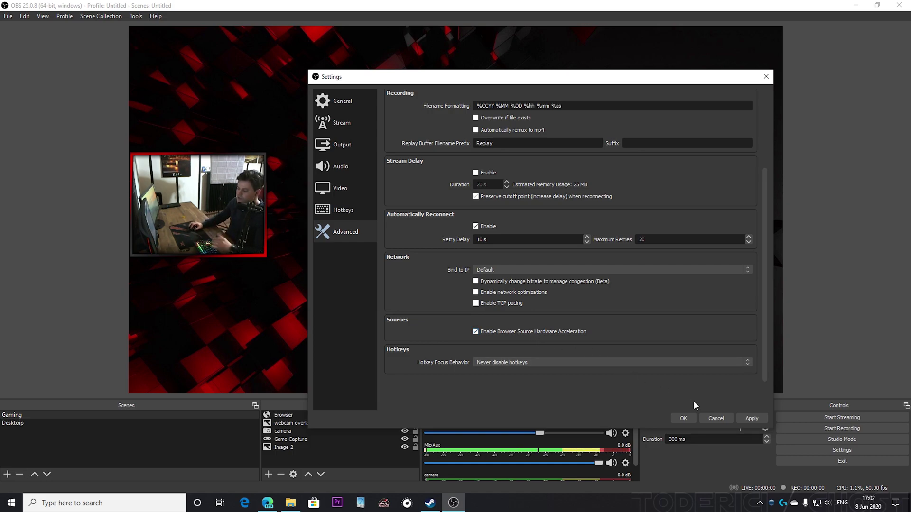
left_click(683, 419)
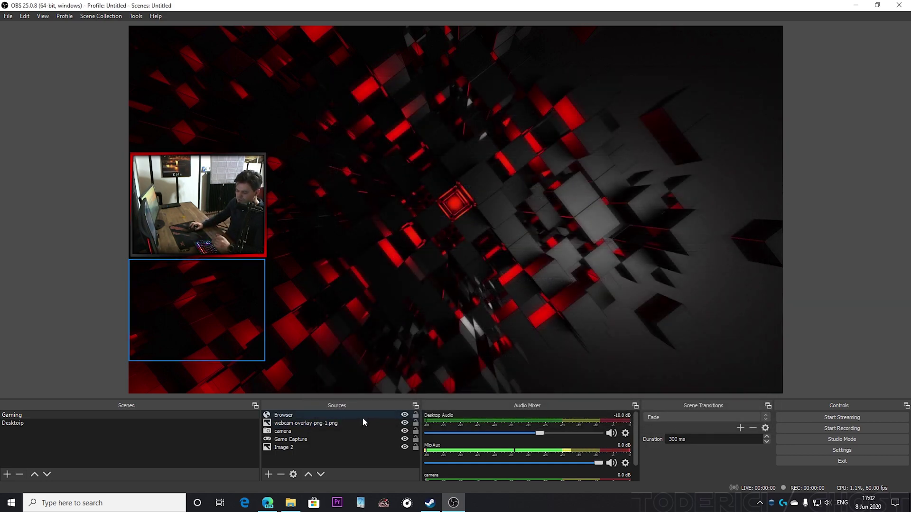
left_click(304, 415)
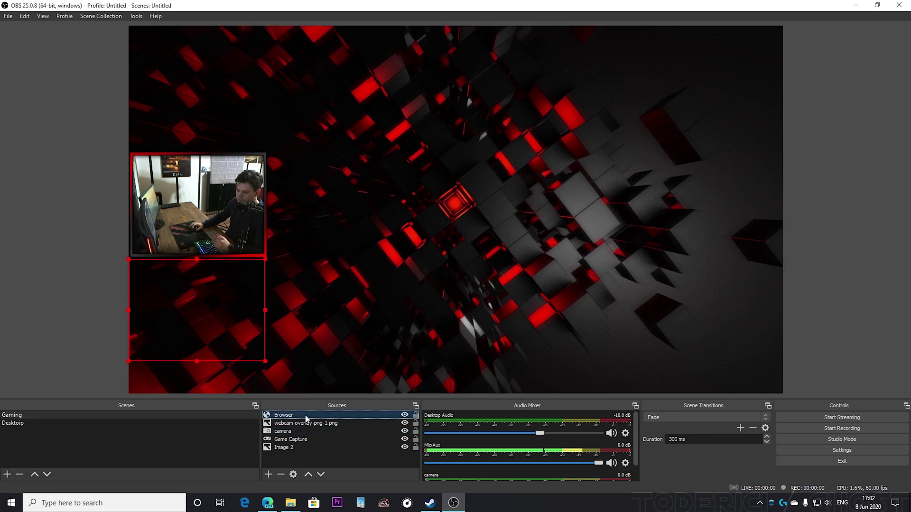
right_click(306, 418)
left_click(334, 411)
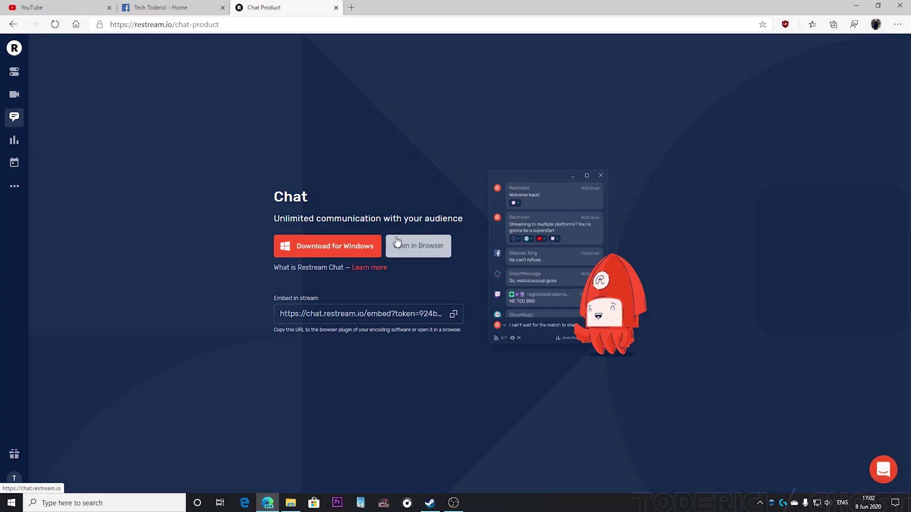
Open the Restream Chat page in a browser tab via Open in Browser.
left_click(397, 242)
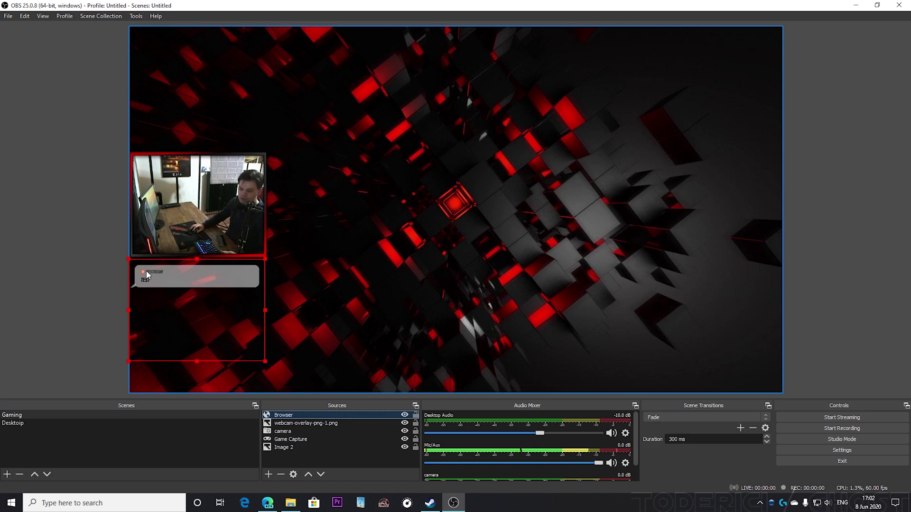
Set OBS Process Priority to Above Normal in the Advanced settings and apply it.
key("alt+f")
key("s")
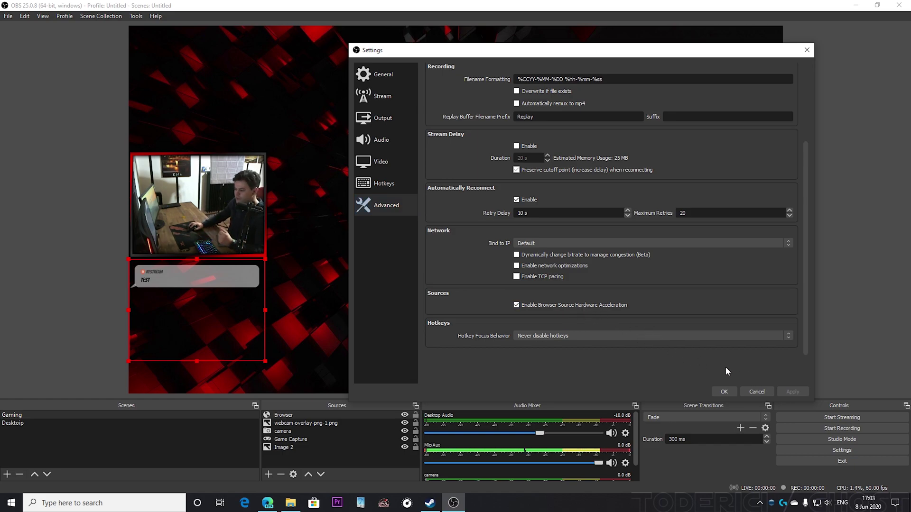
scroll(716, 302, "up", 3)
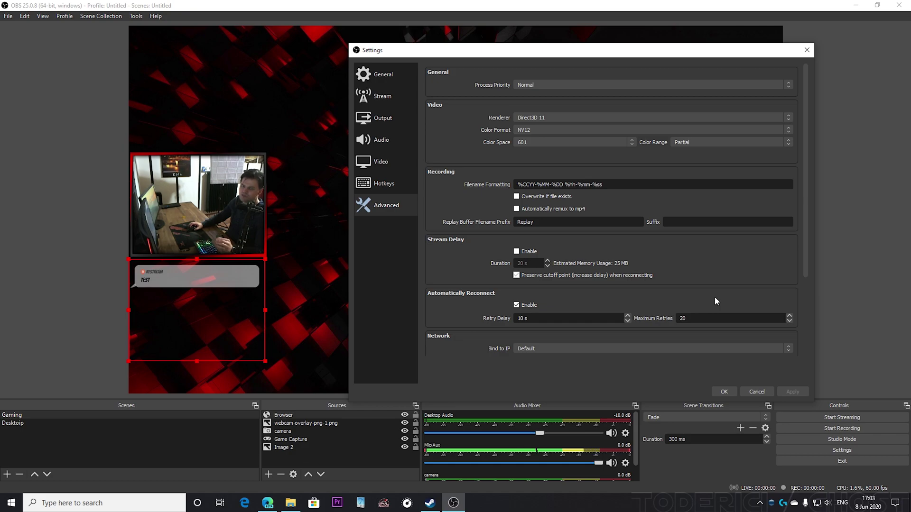
left_click(764, 84)
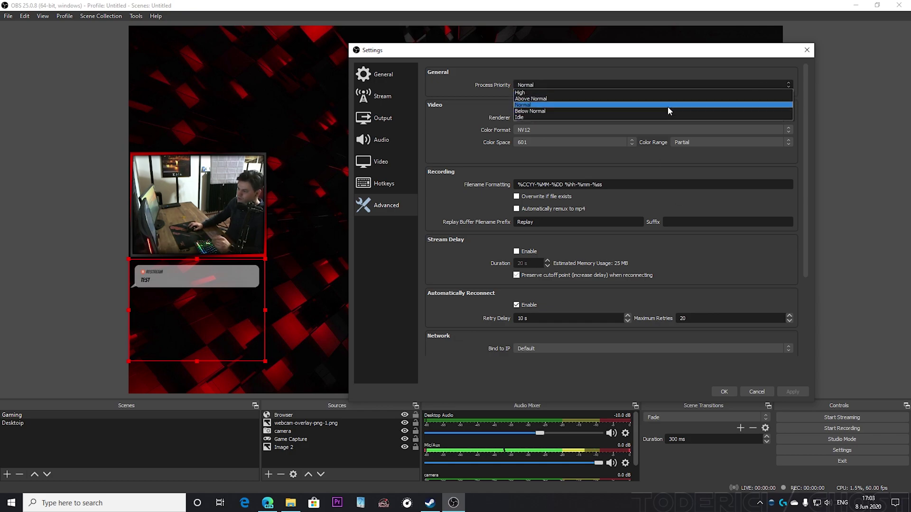
left_click(613, 98)
left_click(798, 389)
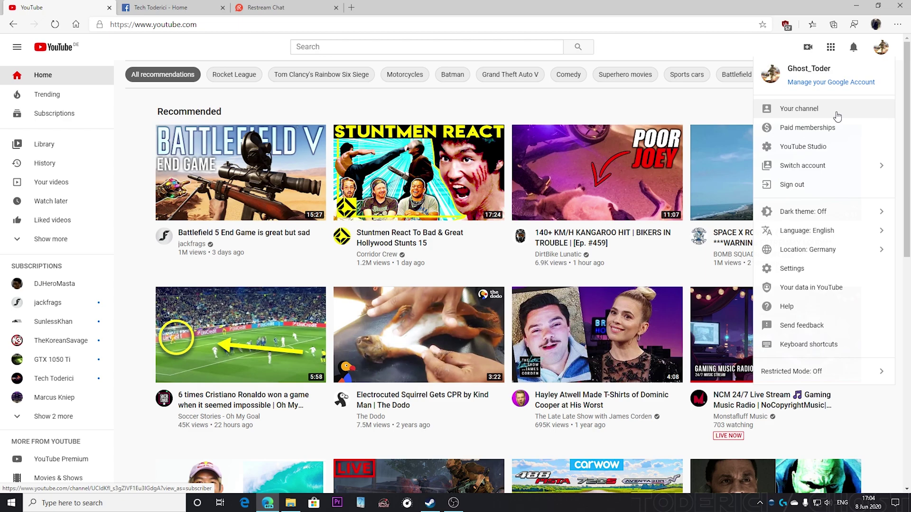
Open your YouTube channel page and scroll down to the Uploads row.
left_click(837, 116)
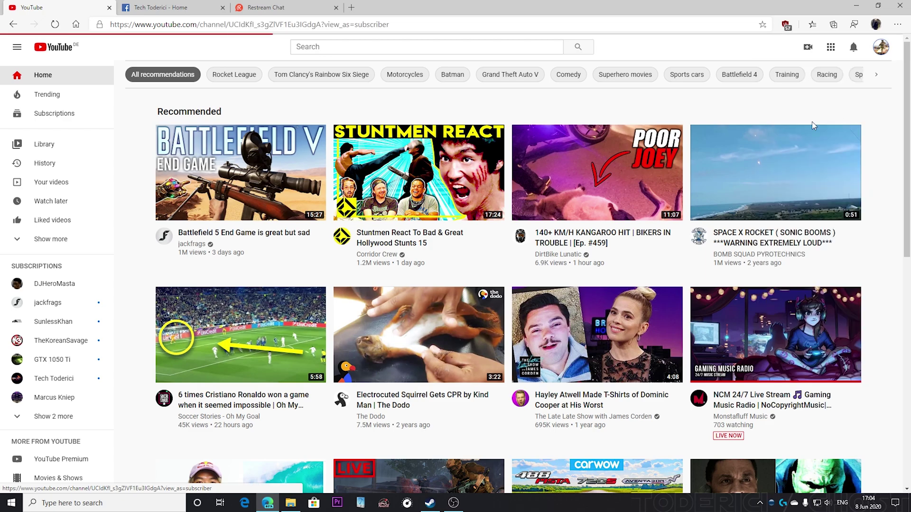
scroll(209, 320, "down", 2)
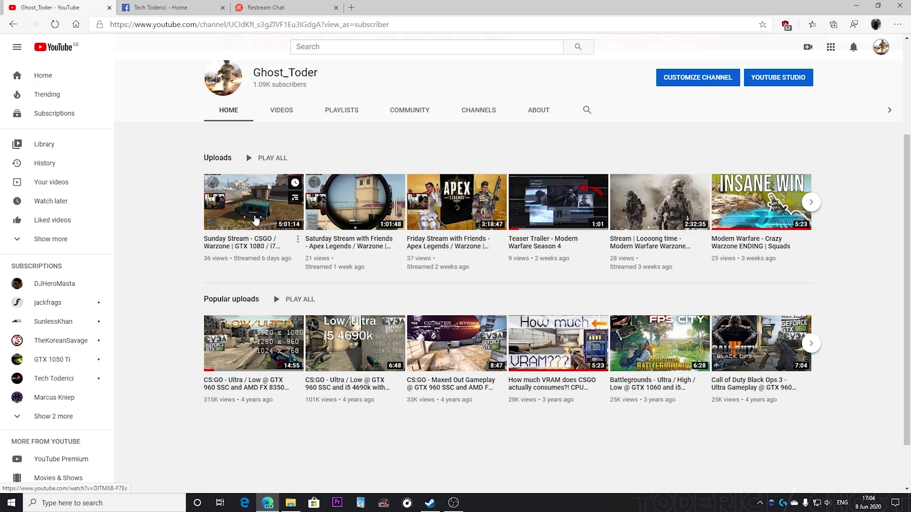
Play the Sunday Stream upload at 1080p60 and skip ahead to about 2:59:51.
left_click(254, 220)
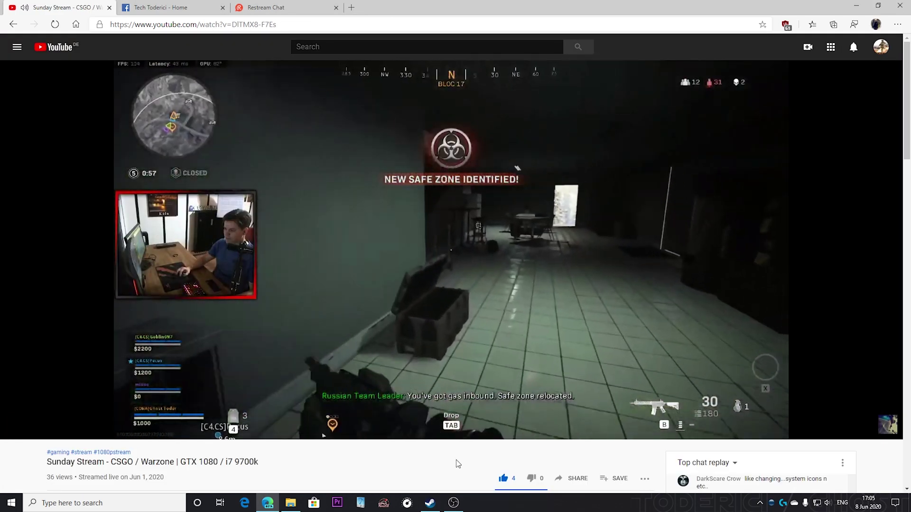
left_click(838, 430)
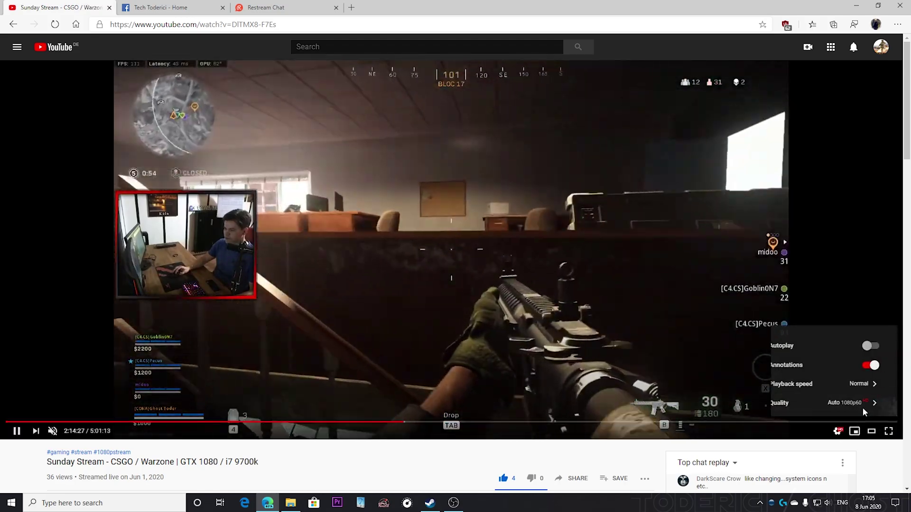
left_click(863, 407)
left_click(838, 298)
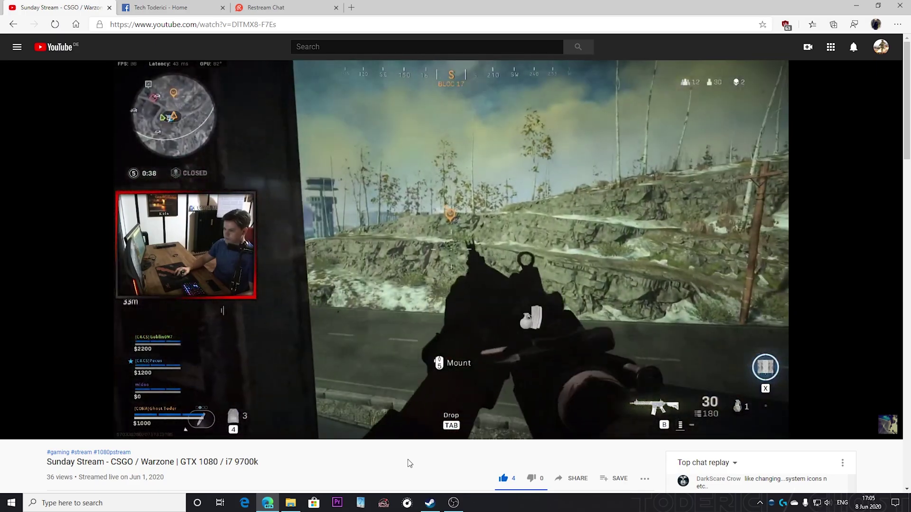
mouse_move(413, 403)
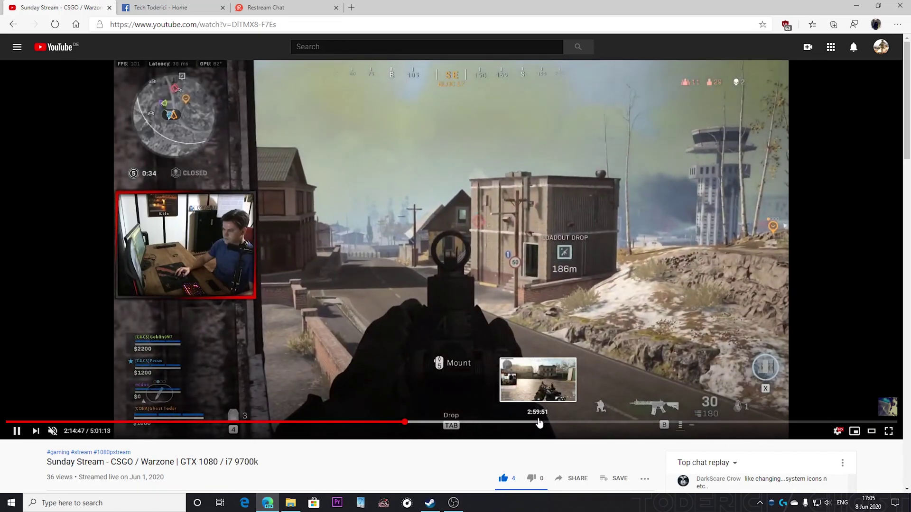
left_click(539, 422)
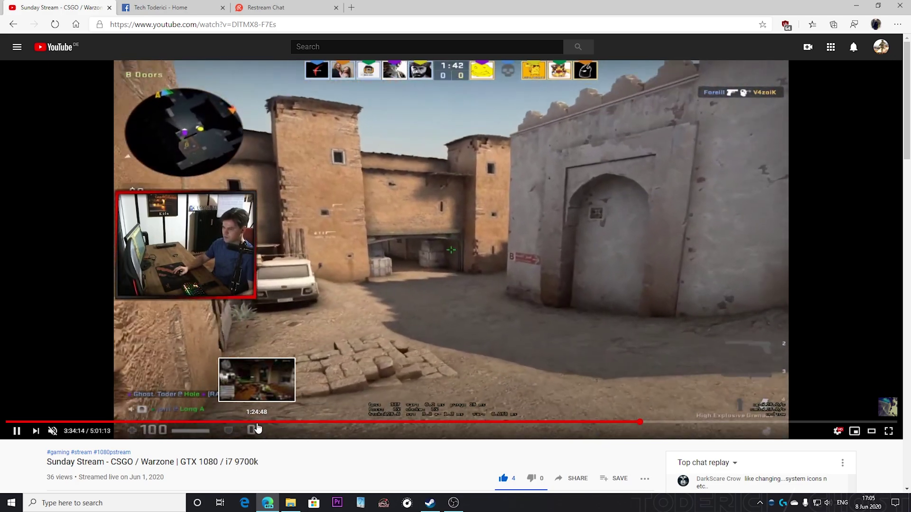
Jump back to about 1:23:21 and watch the Warzone part briefly in full screen.
left_click(255, 428)
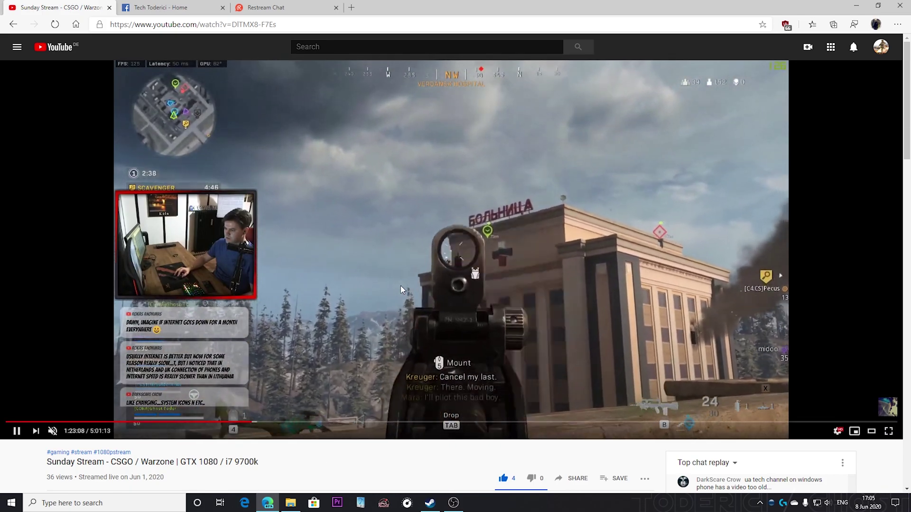
double_click(387, 288)
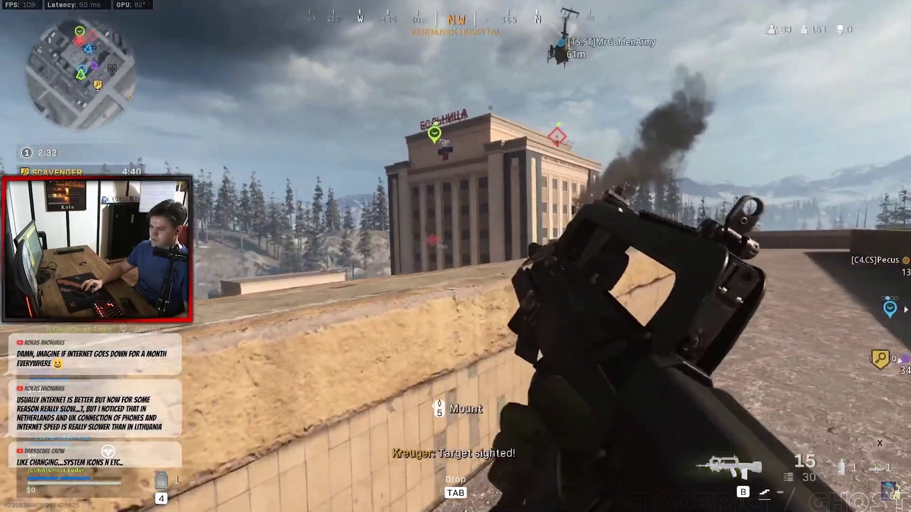
key("Escape")
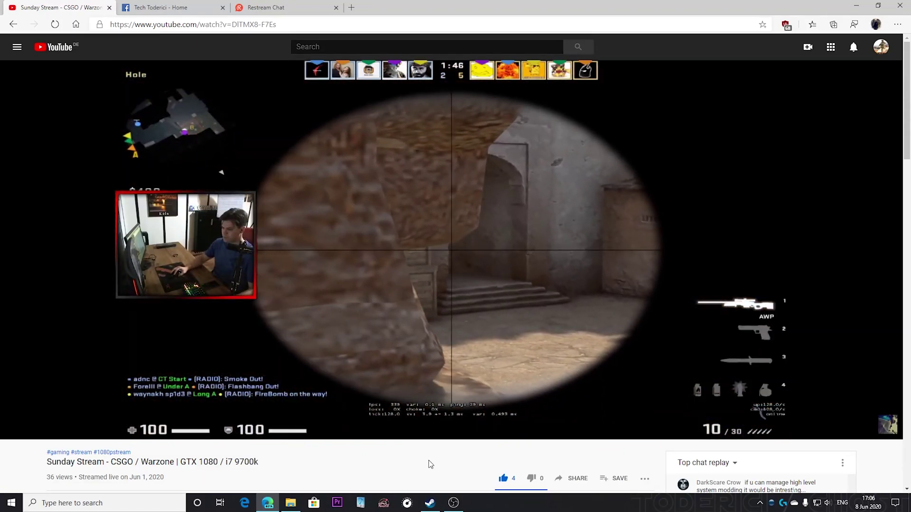
mouse_move(395, 193)
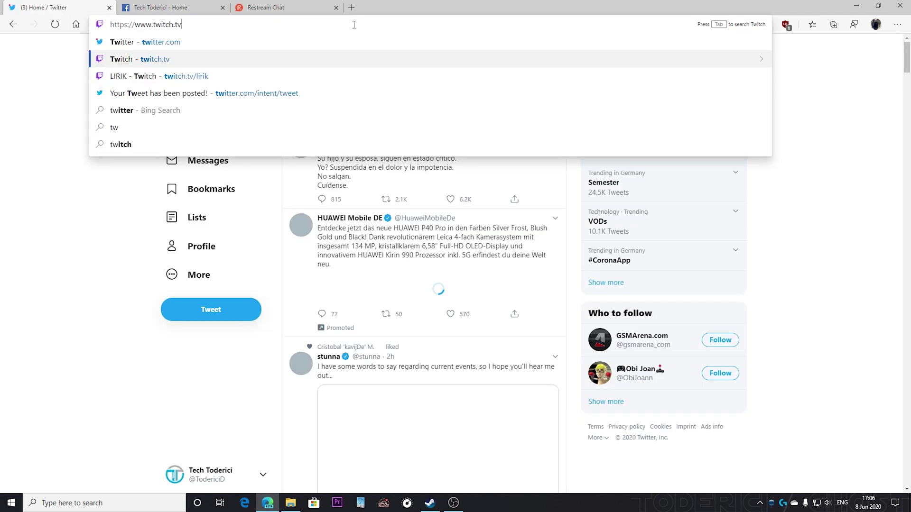
Play the 'Sunday Stream - Warzone | GTX 1080 / i7 9700k' broadcast from your Twitch channel's Videos.
key("Return")
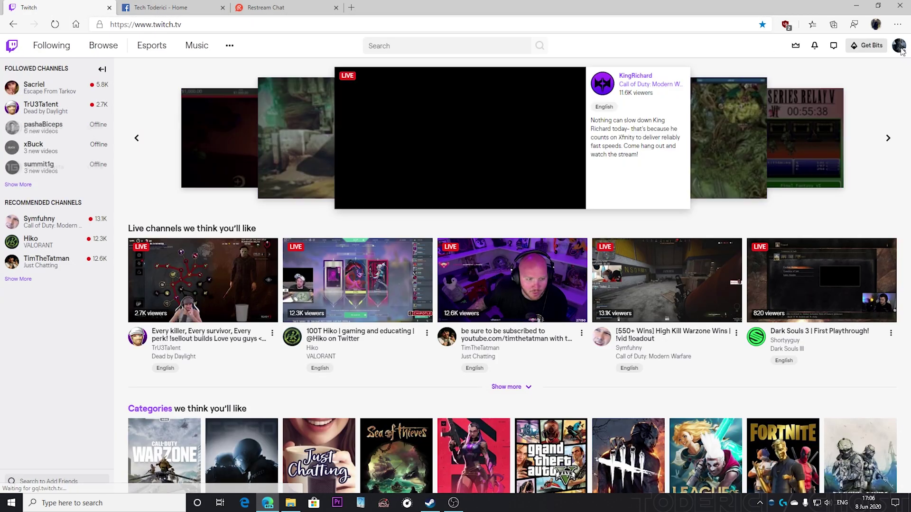
left_click(898, 50)
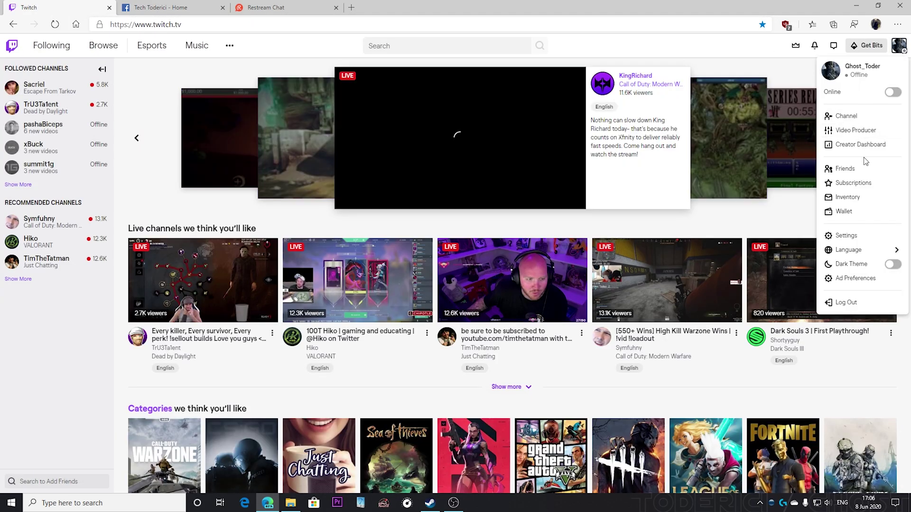
left_click(854, 116)
left_click(441, 70)
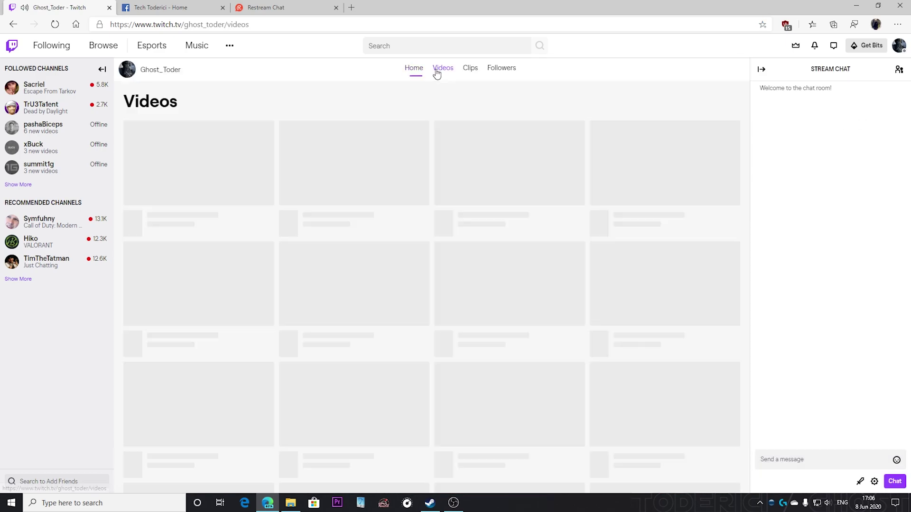
left_click(197, 206)
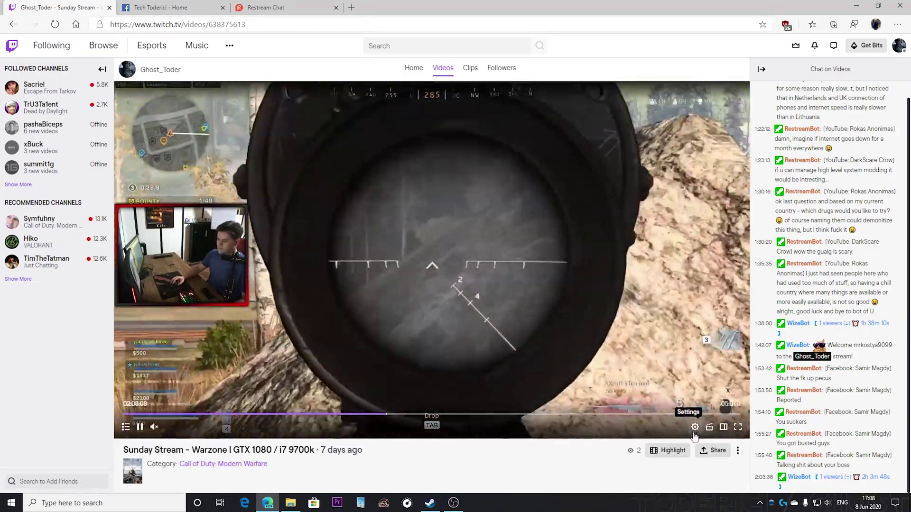
left_click(694, 426)
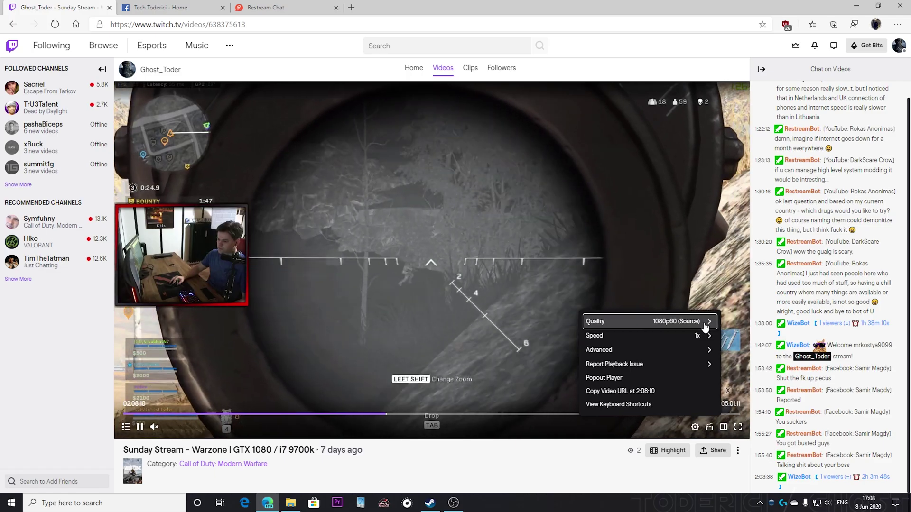
left_click(705, 327)
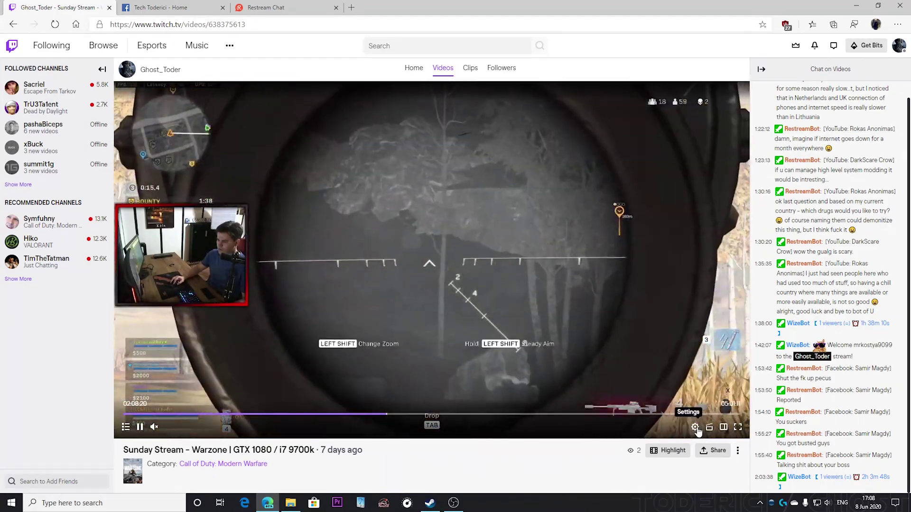
left_click(695, 427)
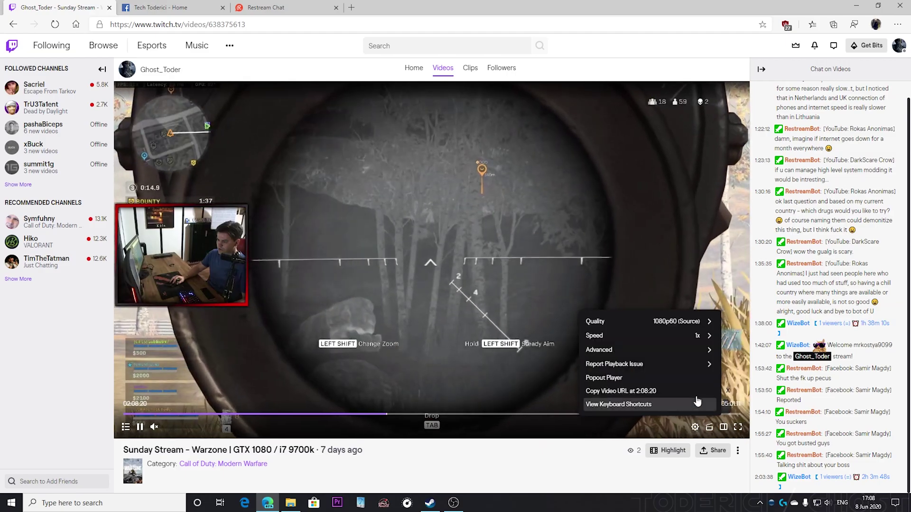
left_click(626, 376)
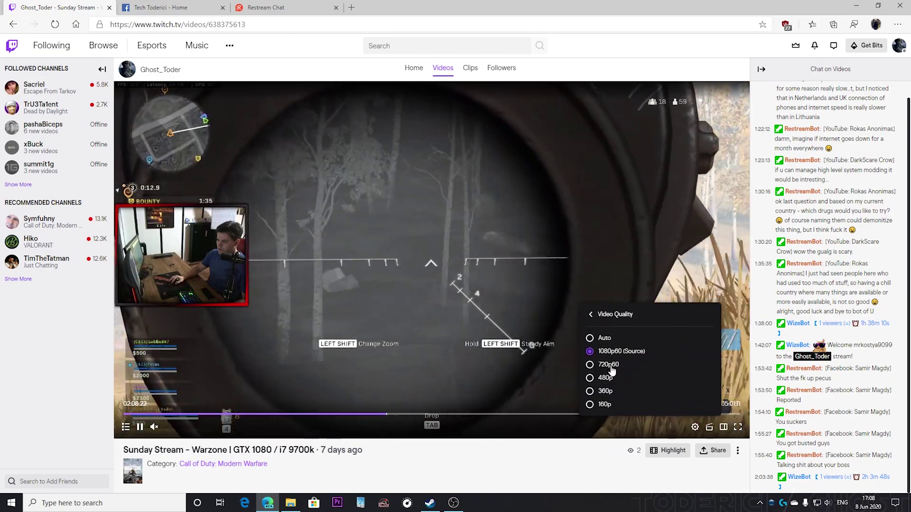
left_click(609, 364)
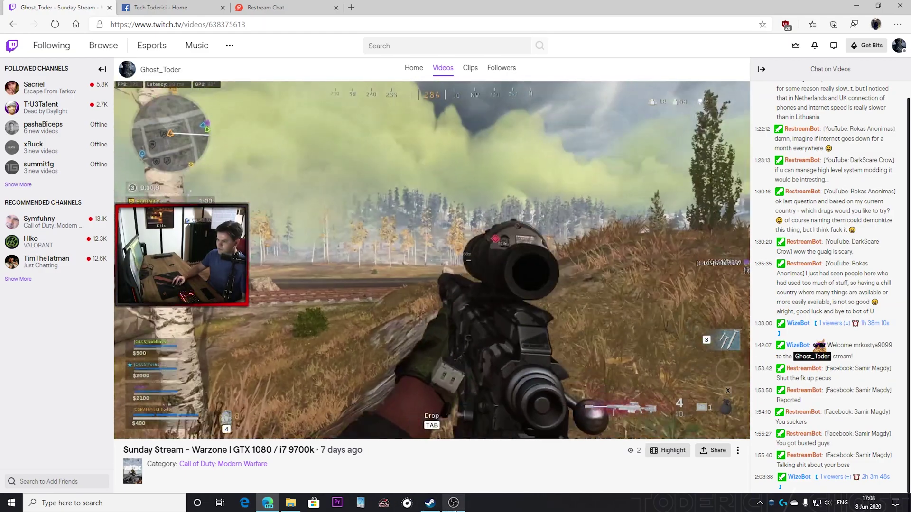
mouse_move(454, 509)
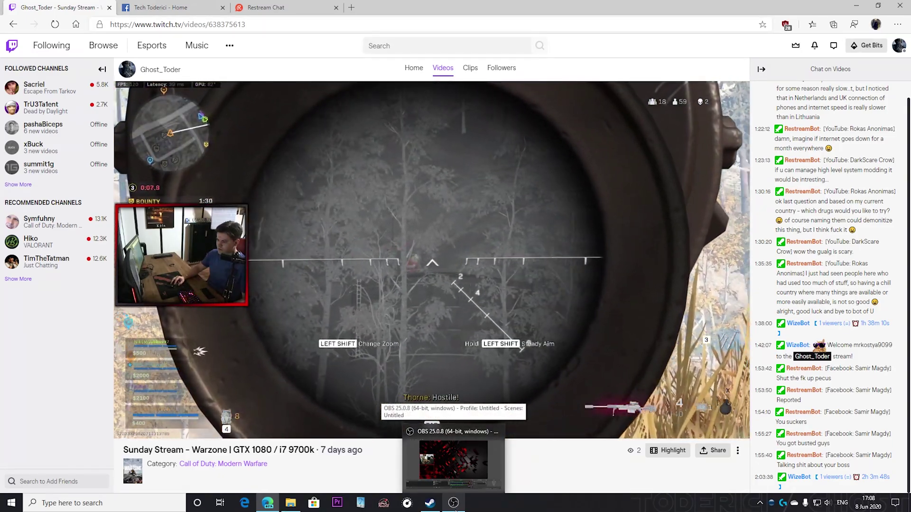
Bring OBS Studio forward and open Settings showing NVENC H.264, CBR, 10000 Kbps output.
left_click(454, 509)
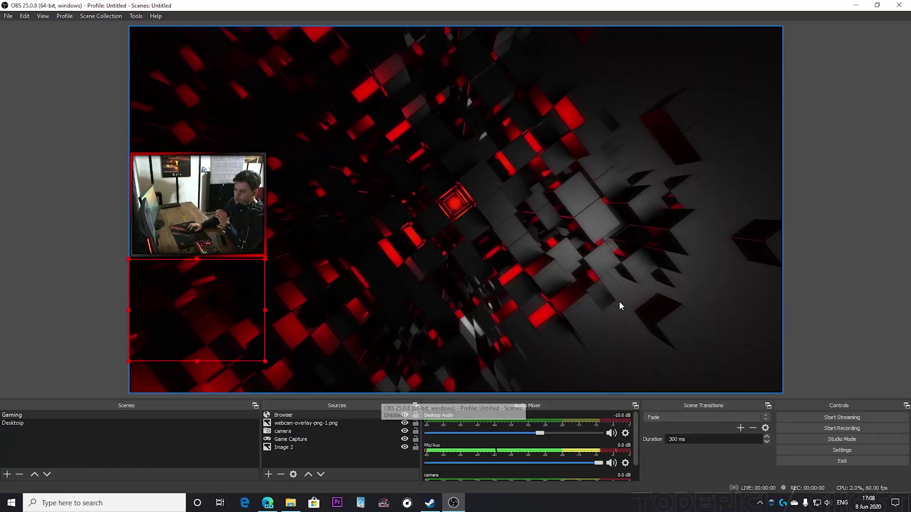
left_click(813, 449)
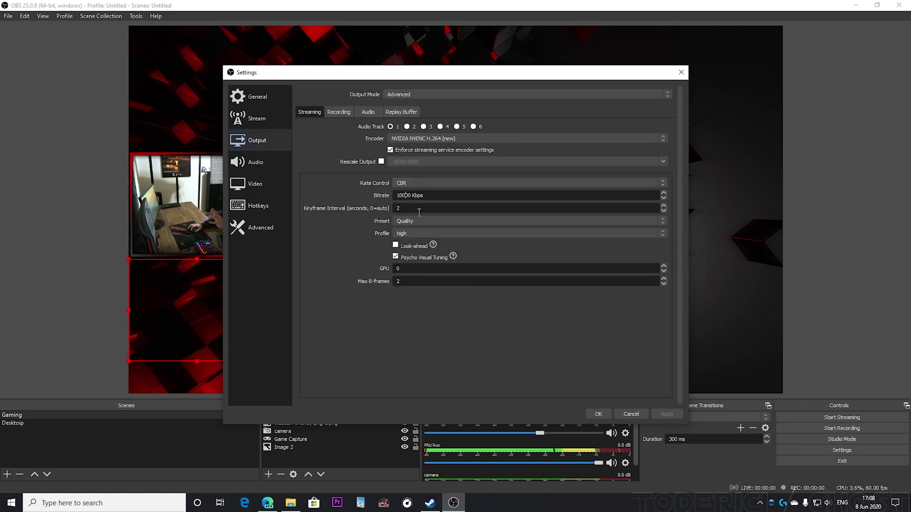
Switch the Twitch VOD's playback quality to 720p60.
left_click(268, 504)
left_click(694, 427)
left_click(617, 375)
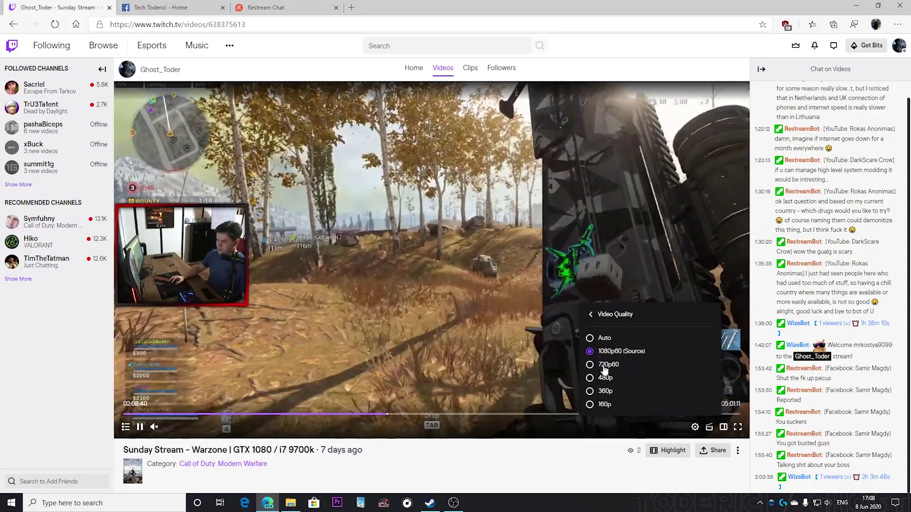
left_click(604, 365)
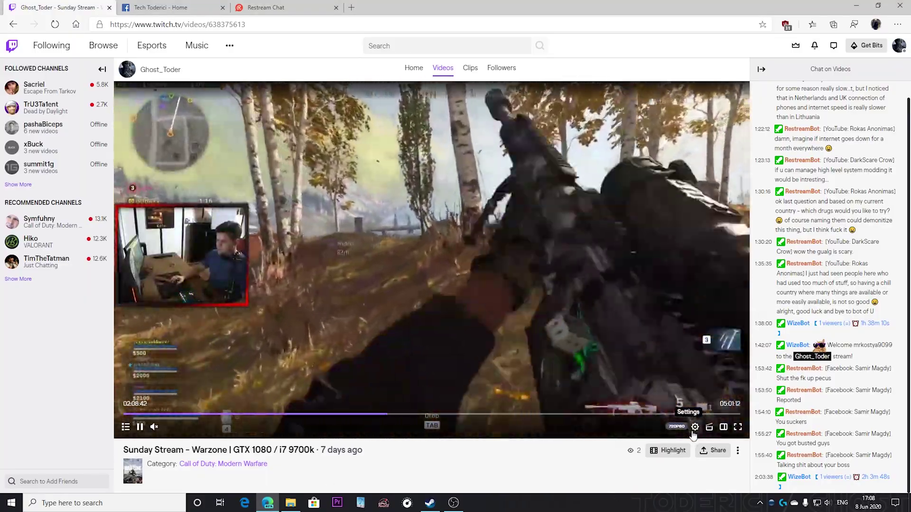
Return the Twitch VOD to 1080p60 (Source) quality.
left_click(695, 427)
left_click(698, 319)
left_click(615, 351)
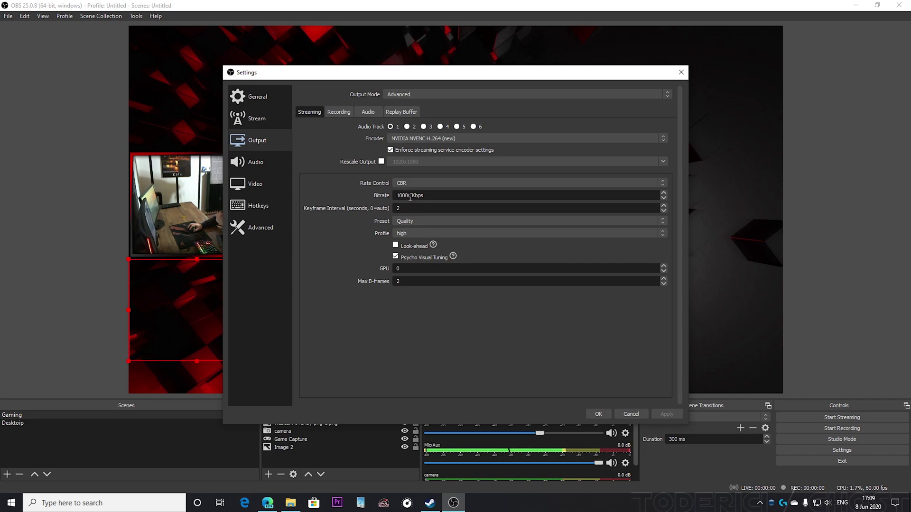
Return to the Twitch VOD in Edge and jump ahead to about 4:00:03.
left_click(268, 505)
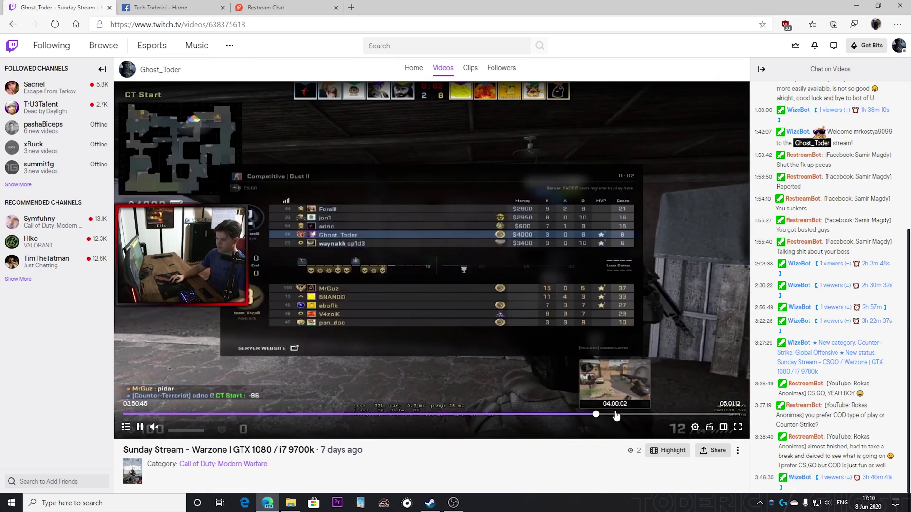
left_click(615, 414)
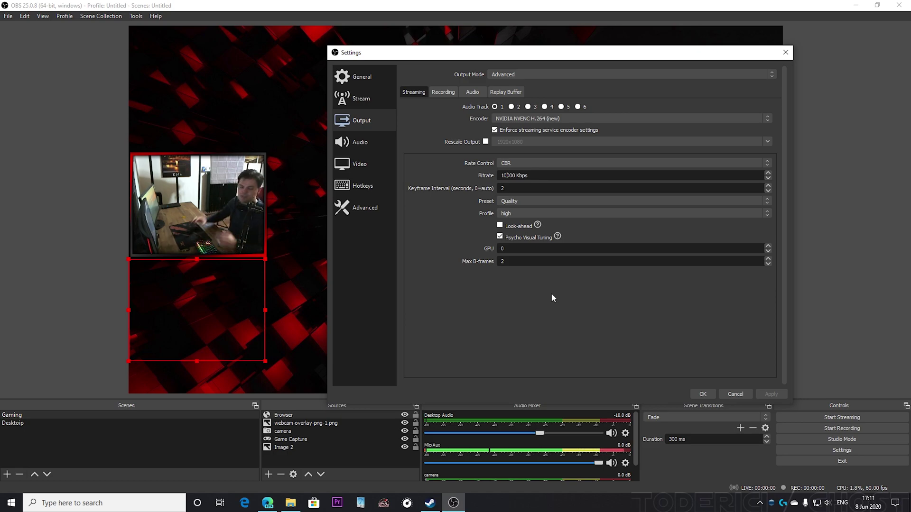
Confirm Process Priority shows Above Normal on the Advanced page, then close Settings.
left_click(365, 212)
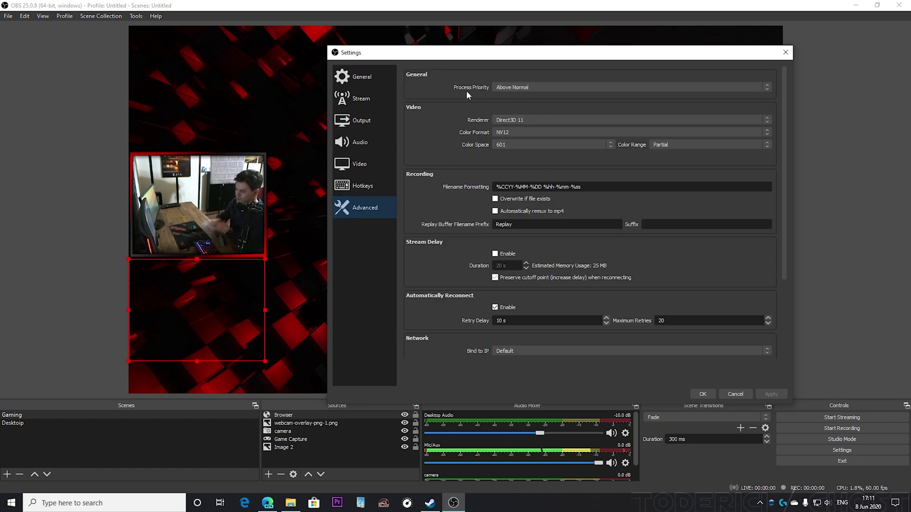
left_click(786, 53)
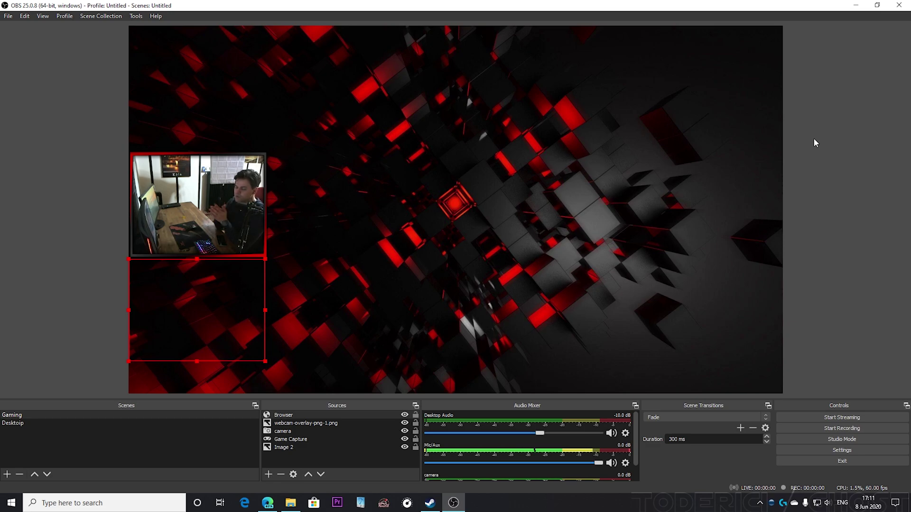